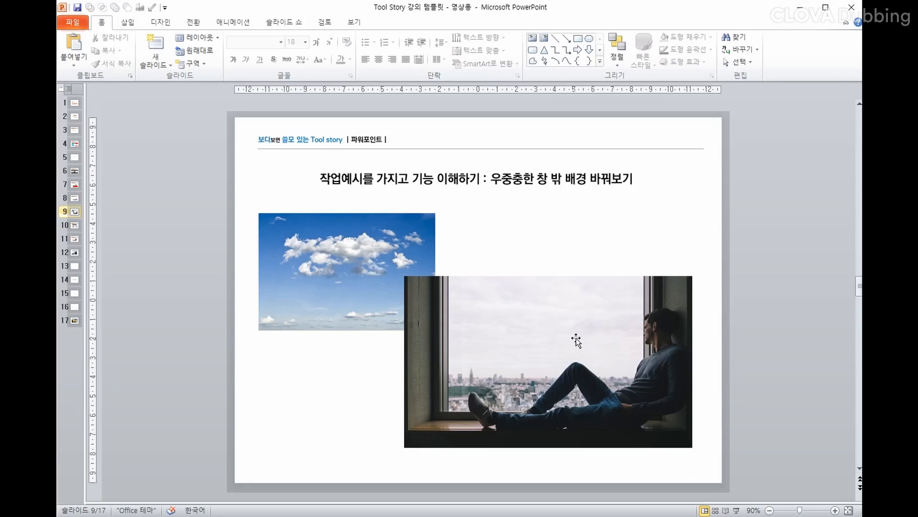
Move the window photo up and left so it overlaps the sky picture, and enlarge it proportionally.
{"action": "left_click_drag", "start_coordinate": [541, 335], "coordinate": [424, 264]}
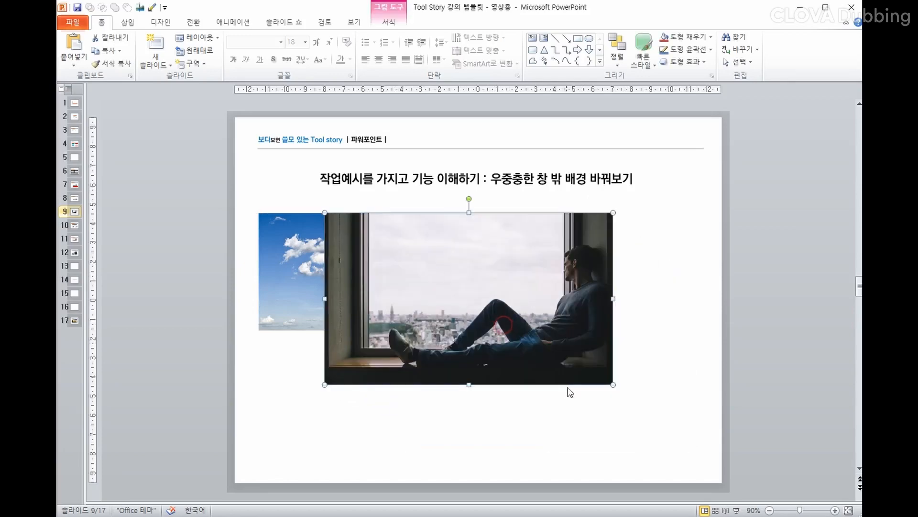
{"action": "left_click_drag", "start_coordinate": [613, 384], "coordinate": [684, 427]}
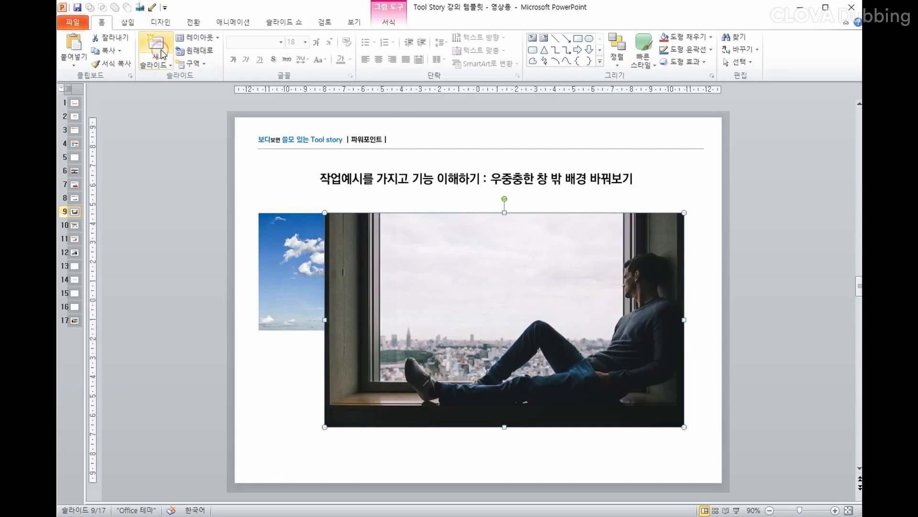
{"action": "left_click", "coordinate": [408, 222]}
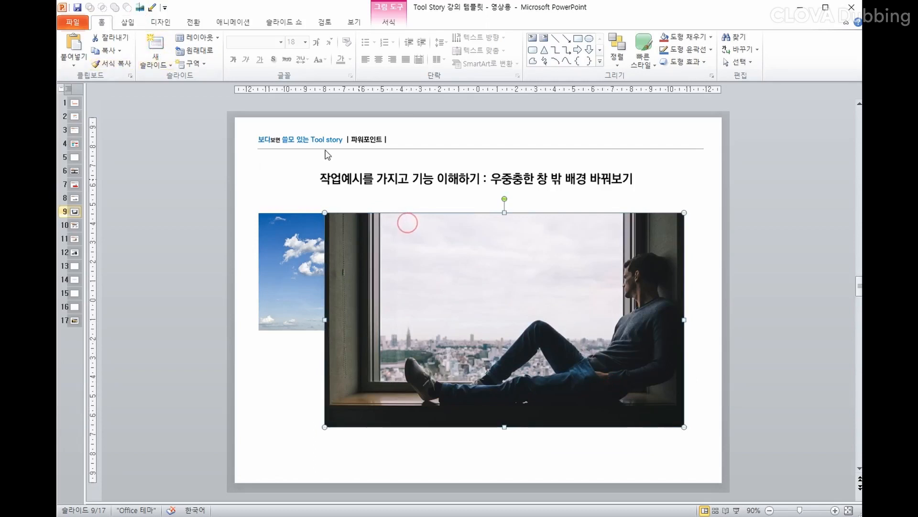
Start background removal on the window photo and fit the marquee to its left, right and bottom edges, just below the top edge.
{"action": "left_click", "coordinate": [140, 7]}
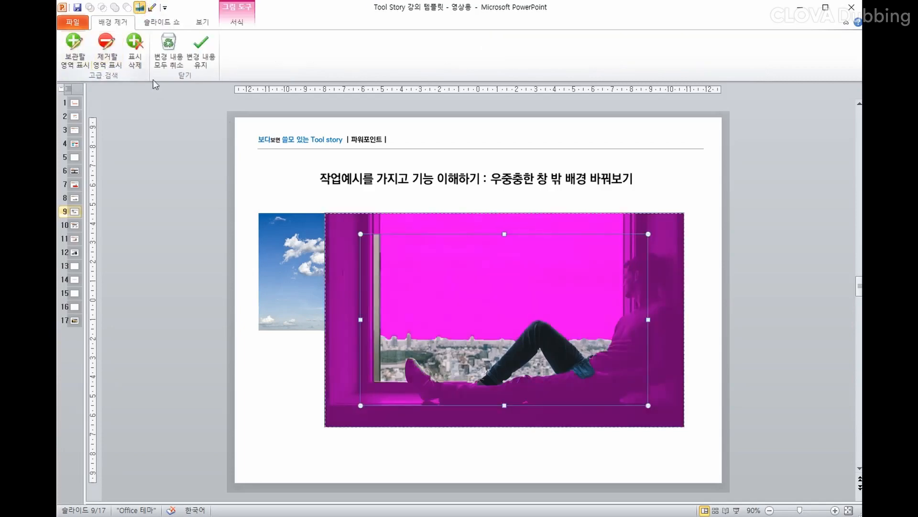
{"action": "left_click_drag", "start_coordinate": [360, 234], "coordinate": [325, 213]}
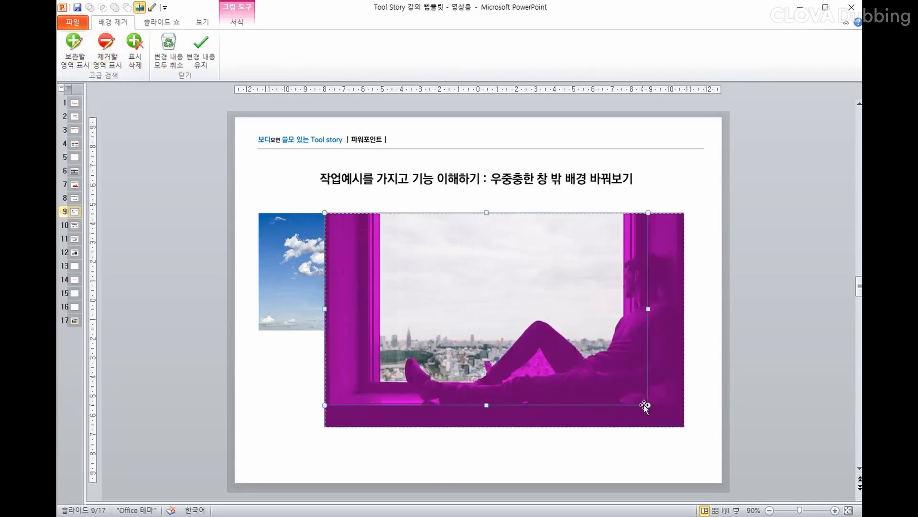
{"action": "left_click_drag", "start_coordinate": [645, 405], "coordinate": [713, 450]}
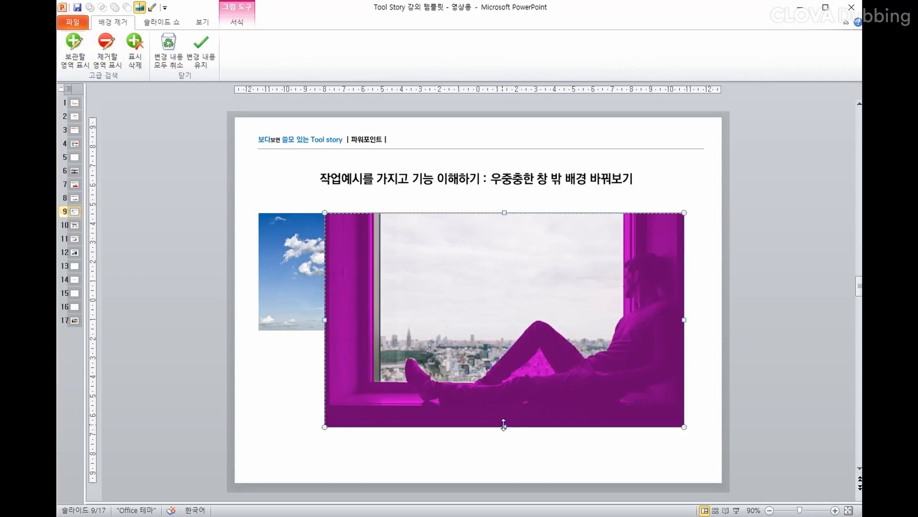
{"action": "left_click_drag", "start_coordinate": [503, 425], "coordinate": [505, 410]}
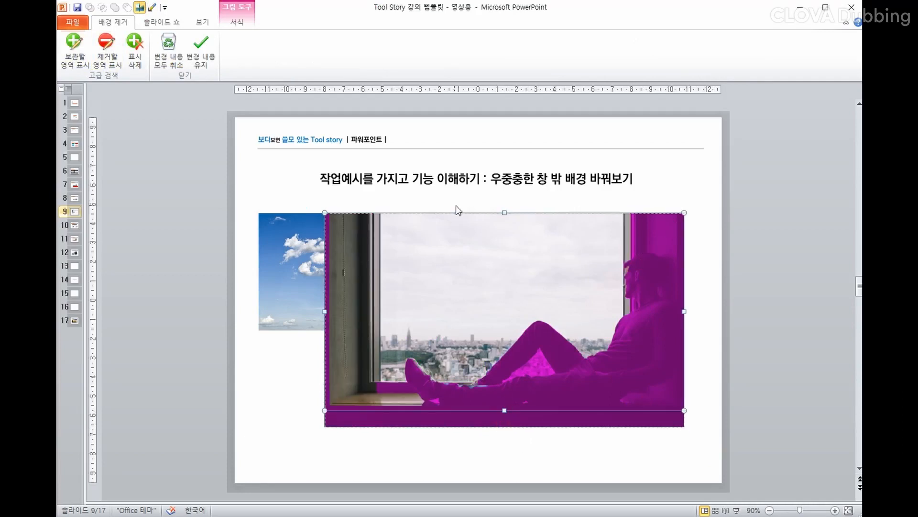
{"action": "left_click_drag", "start_coordinate": [505, 212], "coordinate": [505, 232]}
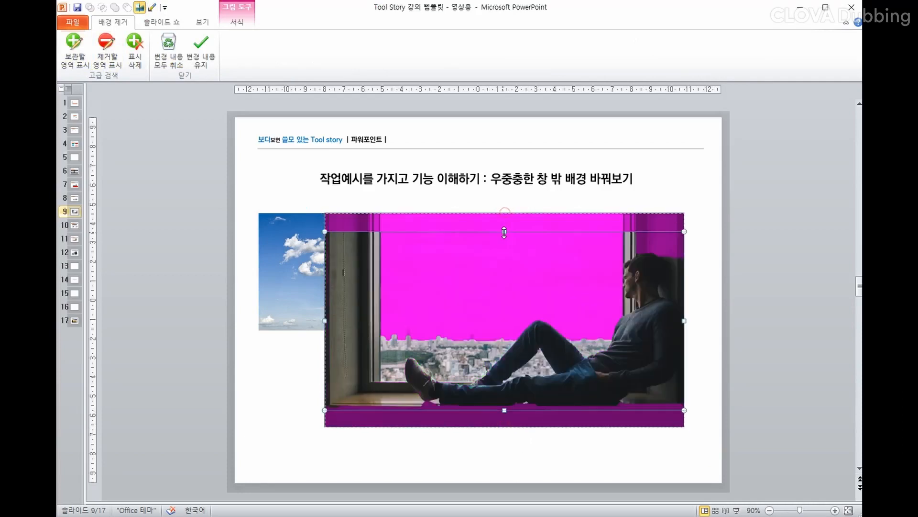
{"action": "left_click_drag", "start_coordinate": [503, 410], "coordinate": [501, 438]}
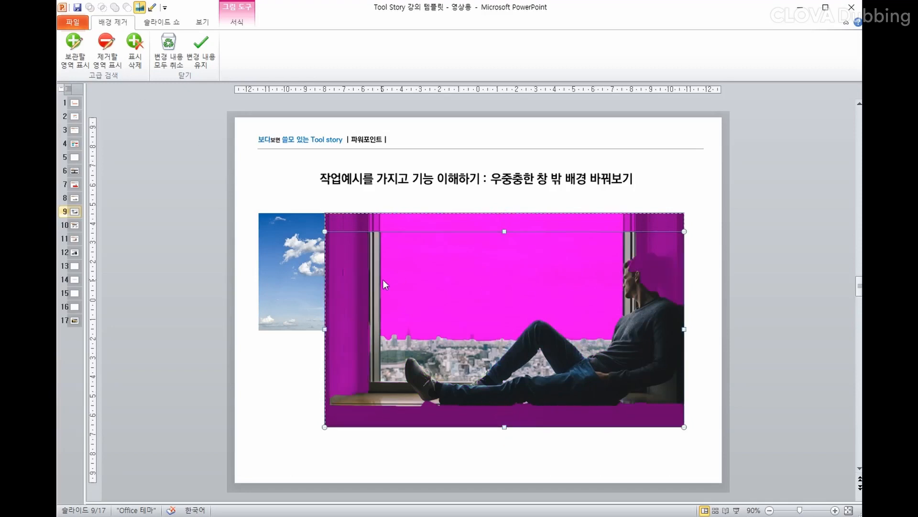
Mark the left end of the windowsill and the left wall as areas to keep.
{"action": "left_click", "coordinate": [78, 58]}
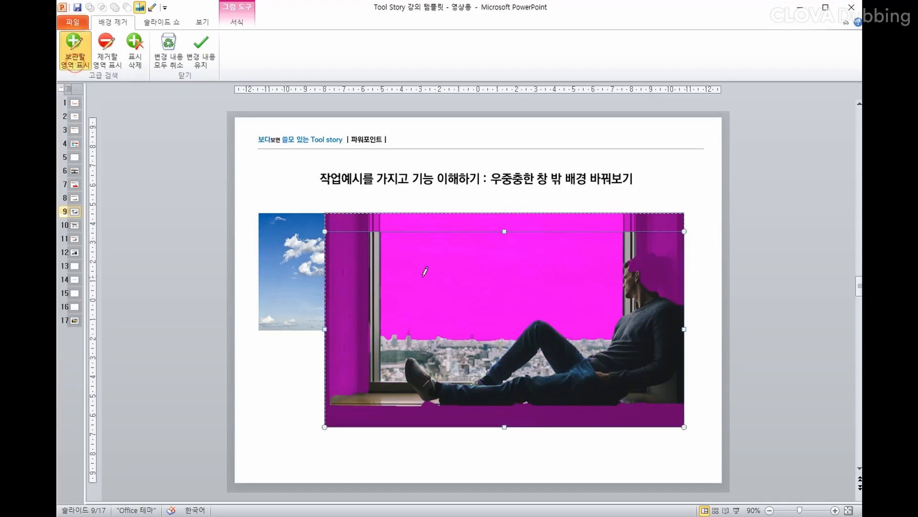
{"action": "left_click", "coordinate": [329, 398]}
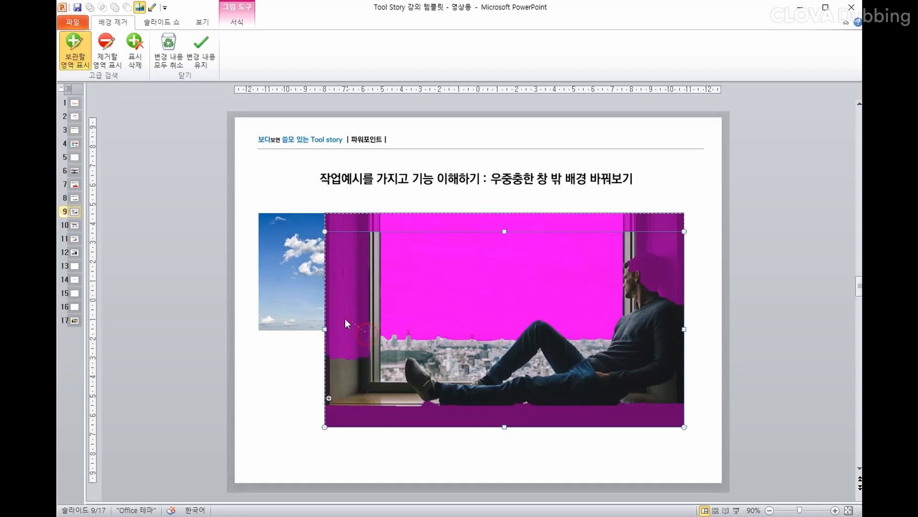
{"action": "left_click_drag", "start_coordinate": [325, 309], "coordinate": [325, 308]}
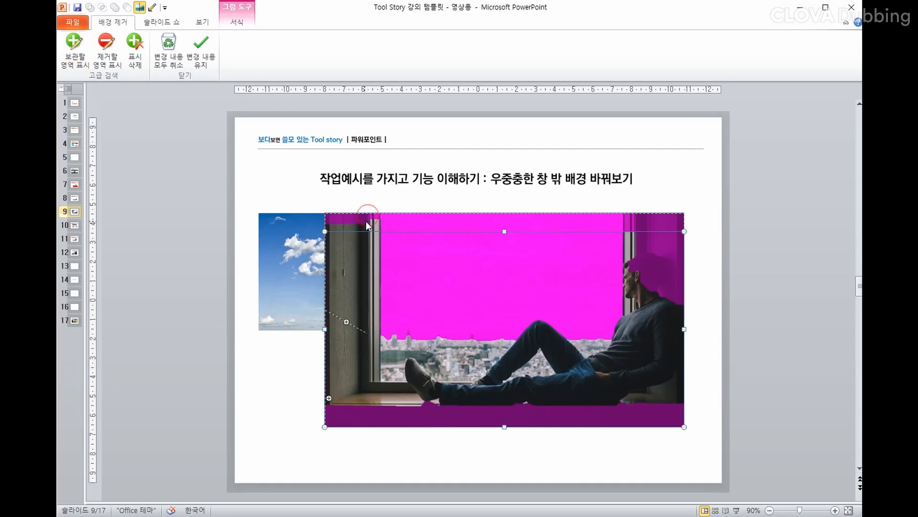
{"action": "left_click", "coordinate": [76, 51]}
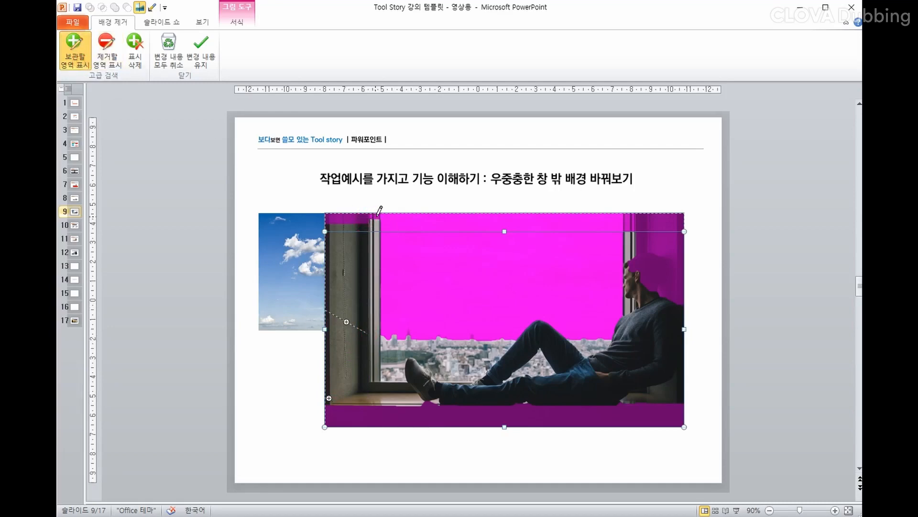
{"action": "left_click_drag", "start_coordinate": [378, 225], "coordinate": [377, 216]}
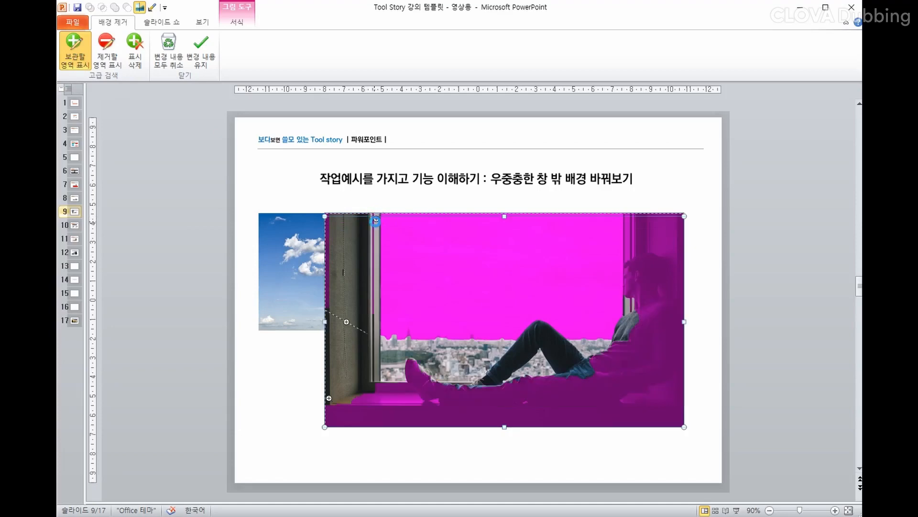
{"action": "key", "text": "ctrl+z"}
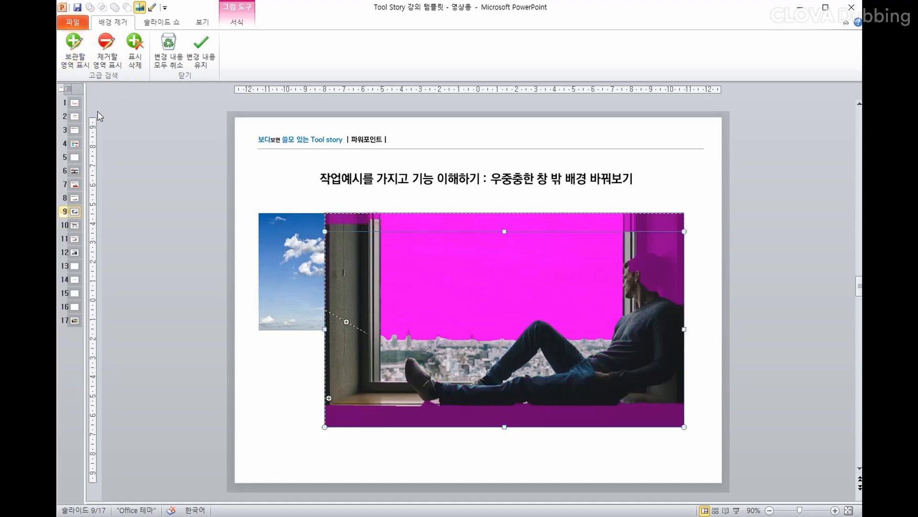
Mark the bottom sill, right window frame and both side walls as areas to keep, and apply the background removal.
{"action": "left_click", "coordinate": [76, 52]}
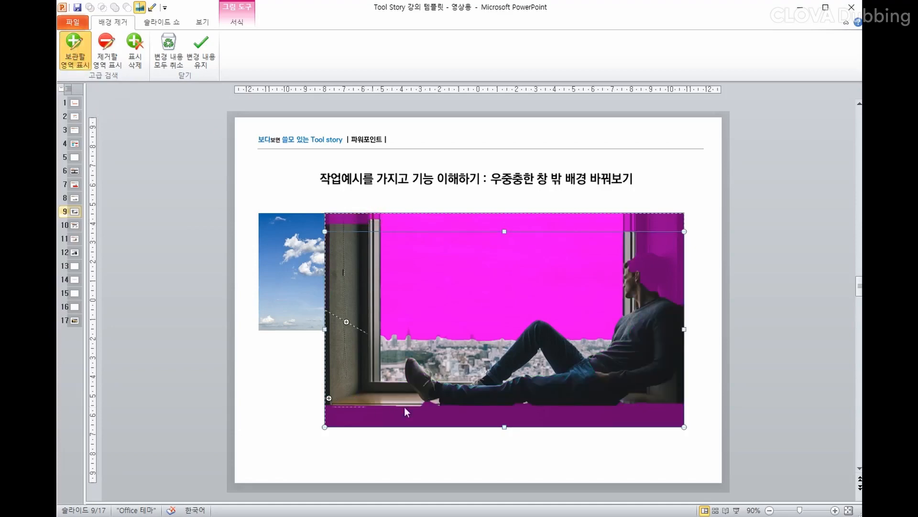
{"action": "left_click_drag", "start_coordinate": [405, 411], "coordinate": [684, 406]}
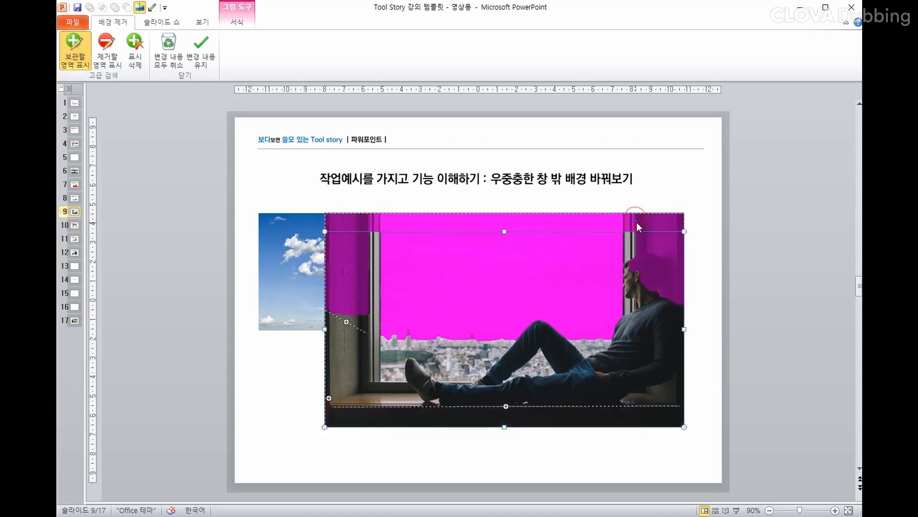
{"action": "left_click_drag", "start_coordinate": [637, 223], "coordinate": [637, 241]}
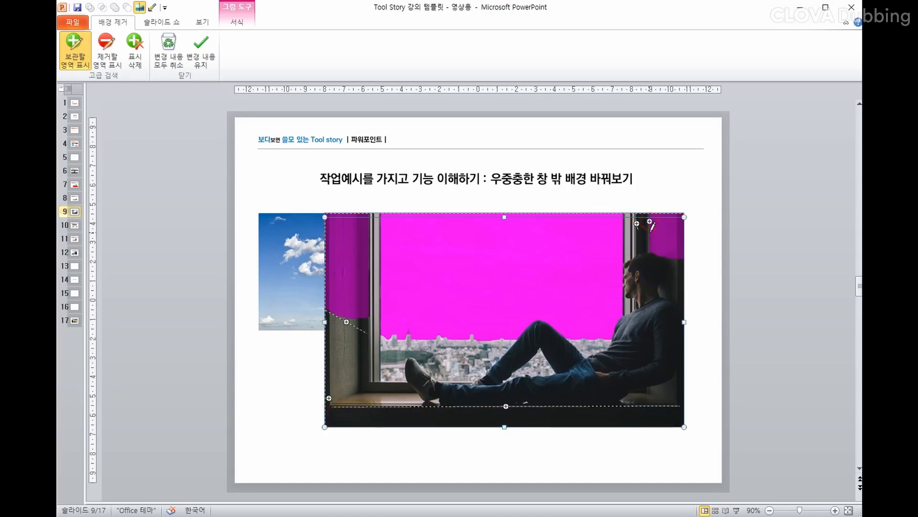
{"action": "left_click_drag", "start_coordinate": [649, 222], "coordinate": [649, 231]}
{"action": "left_click", "coordinate": [650, 241]}
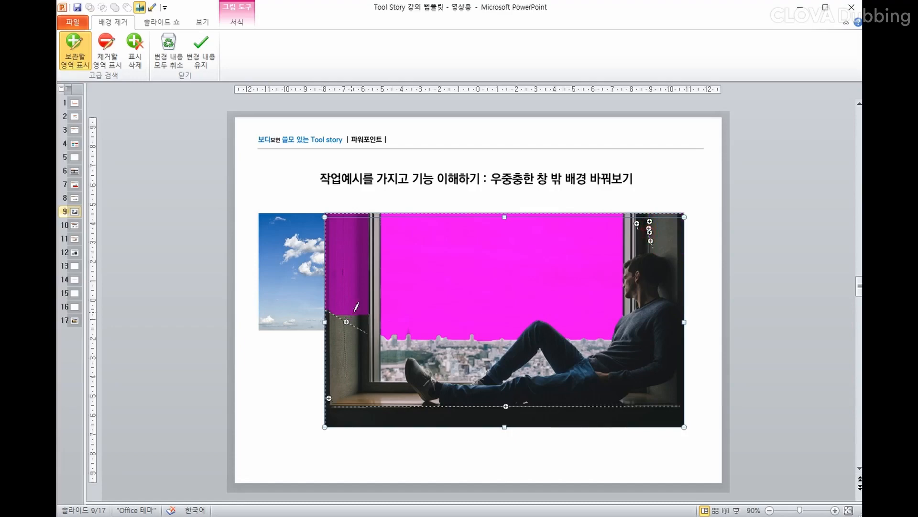
{"action": "left_click_drag", "start_coordinate": [369, 222], "coordinate": [359, 303]}
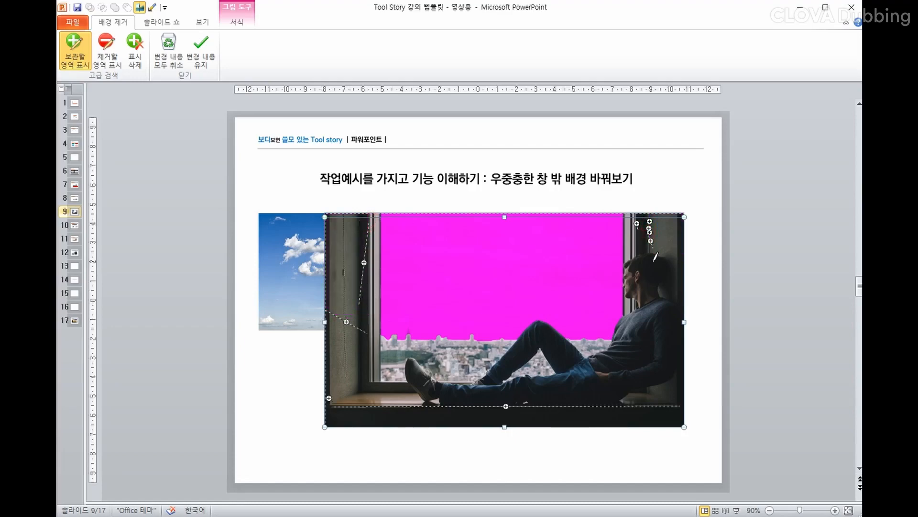
{"action": "left_click", "coordinate": [291, 208]}
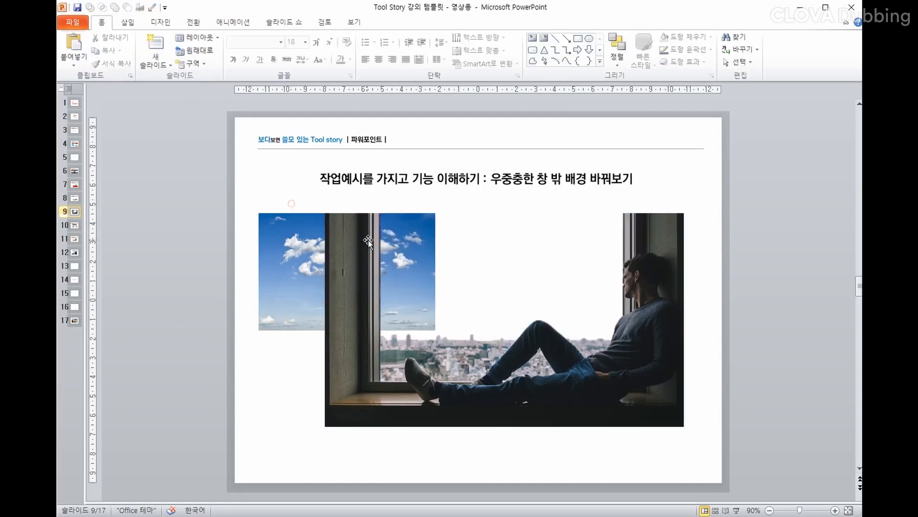
Bring the sky picture to the front and move it down slightly over the window photo.
{"action": "left_click", "coordinate": [408, 277]}
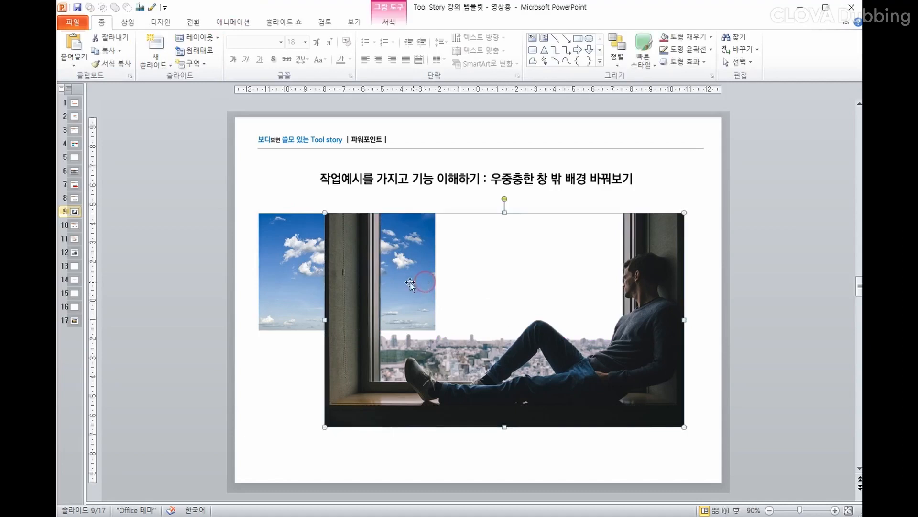
{"action": "left_click", "coordinate": [280, 261]}
{"action": "right_click", "coordinate": [281, 260]}
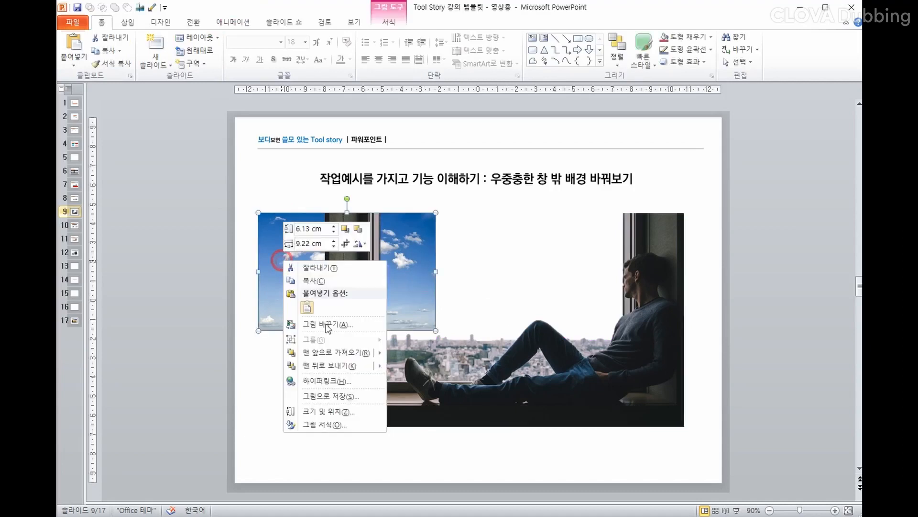
{"action": "left_click", "coordinate": [328, 353]}
{"action": "left_click_drag", "start_coordinate": [291, 238], "coordinate": [291, 263]}
Shift the window photo up and left, align the sky picture with its upper-left corner, and enlarge the sky to the photo's width, 18.72 cm.
{"action": "left_click", "coordinate": [451, 233]}
{"action": "left_click_drag", "start_coordinate": [492, 255], "coordinate": [462, 247]}
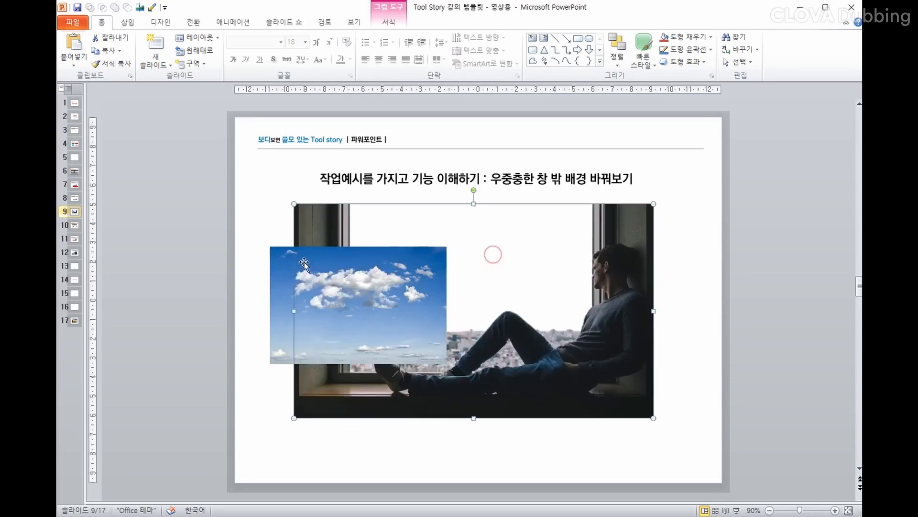
{"action": "left_click_drag", "start_coordinate": [284, 275], "coordinate": [310, 234]}
{"action": "left_click_drag", "start_coordinate": [474, 323], "coordinate": [654, 433]}
Crop the bottom of the sky picture to a height of about 10.78 cm.
{"action": "left_click", "coordinate": [388, 19]}
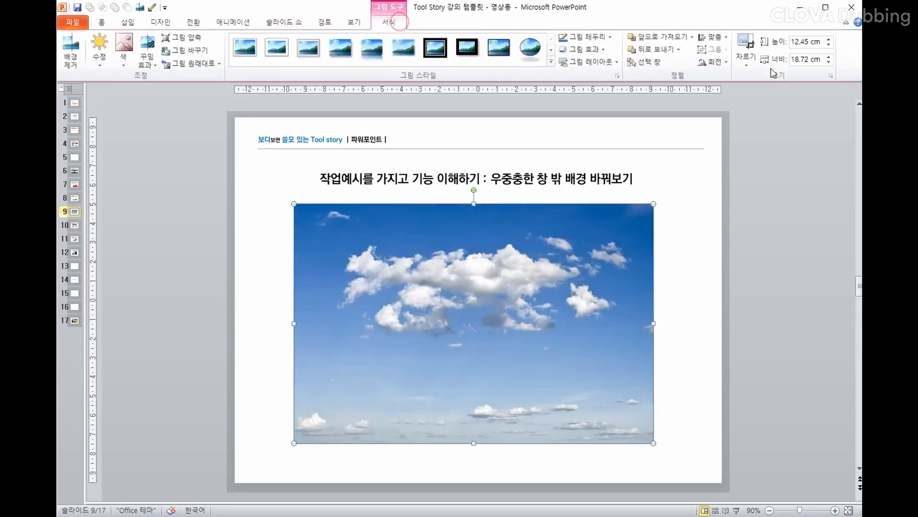
{"action": "left_click", "coordinate": [746, 58]}
{"action": "left_click", "coordinate": [765, 73]}
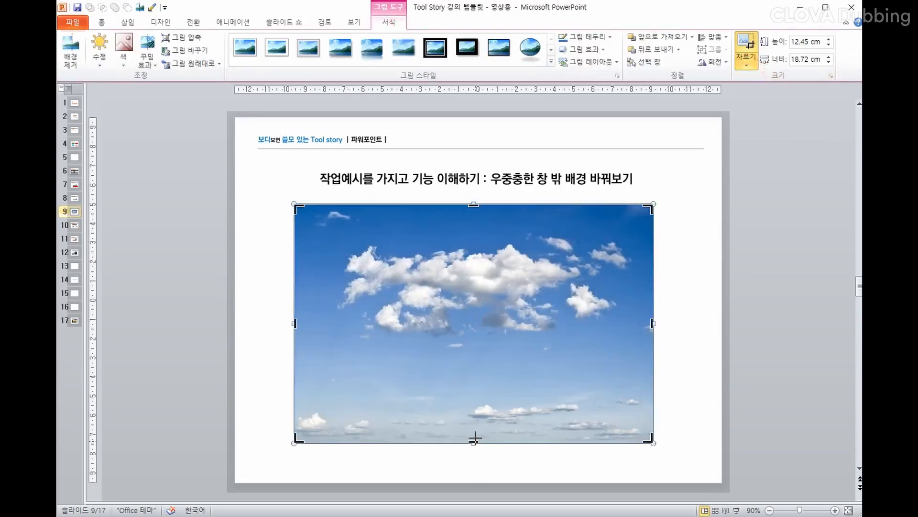
{"action": "left_click_drag", "start_coordinate": [475, 438], "coordinate": [474, 411]}
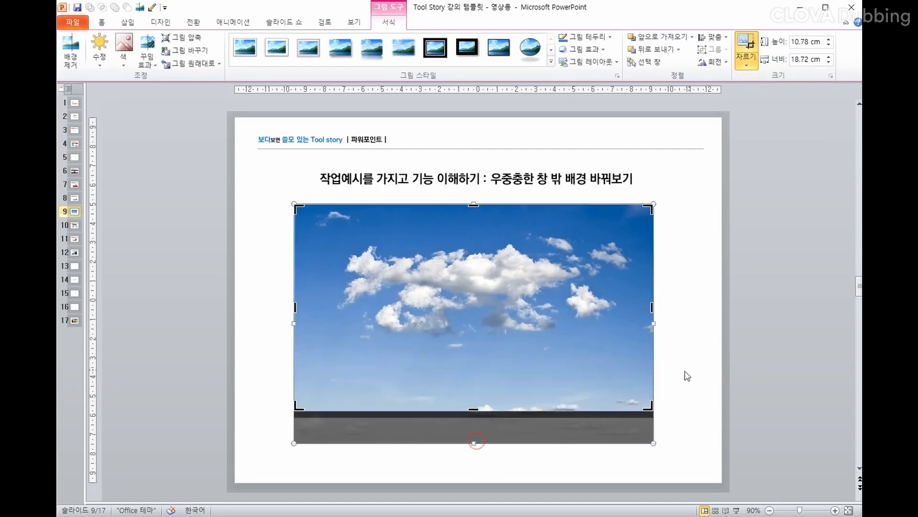
{"action": "left_click", "coordinate": [694, 377]}
Move the sky picture up so its clouds sit behind the window opening, and send it to the back.
{"action": "left_click_drag", "start_coordinate": [553, 359], "coordinate": [532, 273]}
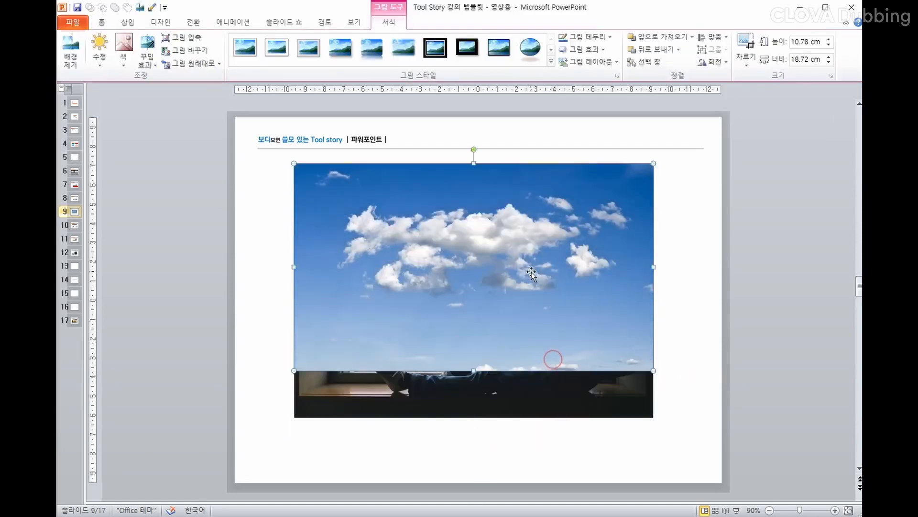
{"action": "right_click", "coordinate": [532, 274]}
{"action": "left_click", "coordinate": [584, 376]}
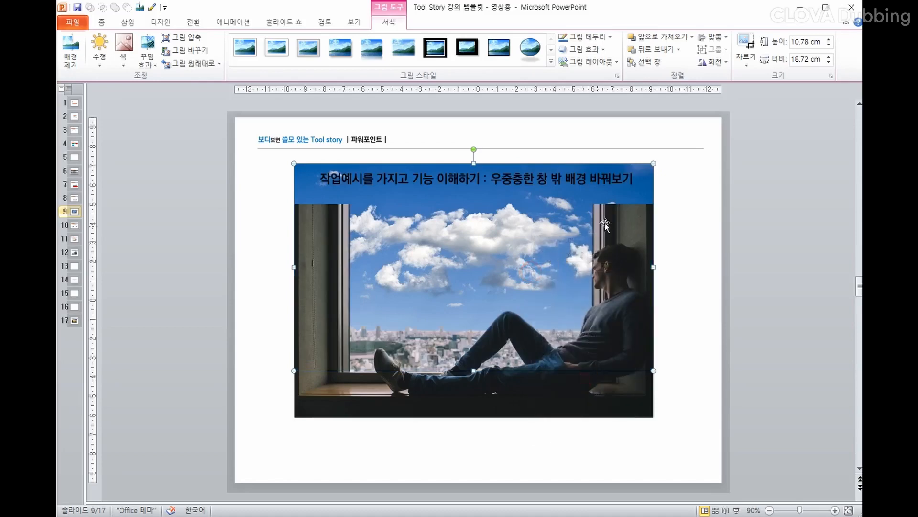
Crop the top of the sky picture down to the window photo's upper edge, to a height of about 8.66 cm.
{"action": "left_click", "coordinate": [746, 64]}
{"action": "left_click", "coordinate": [771, 75]}
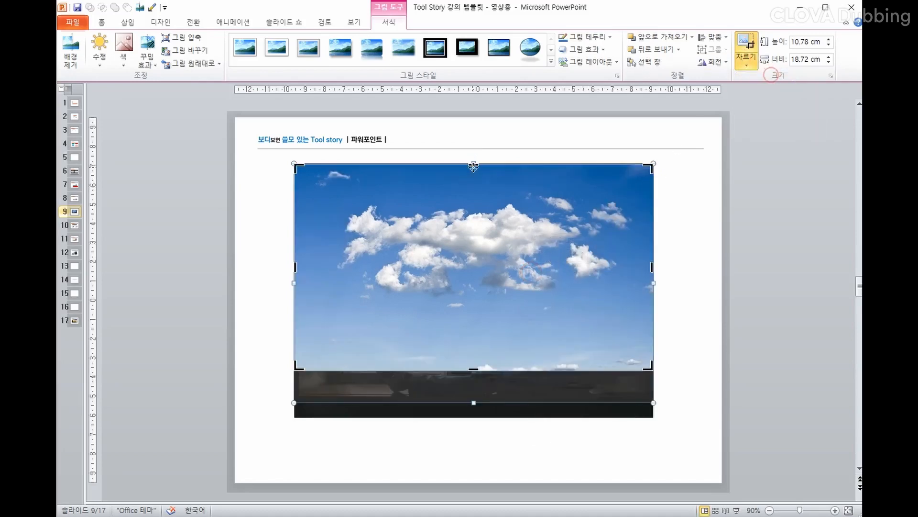
{"action": "left_click_drag", "start_coordinate": [474, 166], "coordinate": [474, 205]}
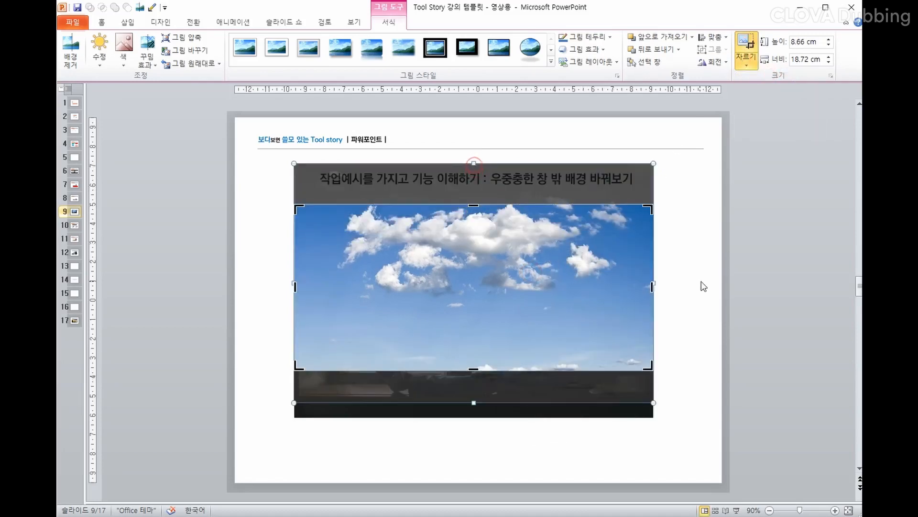
{"action": "left_click", "coordinate": [704, 286]}
Insert a rectangle and resize it to cover the whole window photo.
{"action": "left_click", "coordinate": [578, 39]}
{"action": "left_click", "coordinate": [321, 223]}
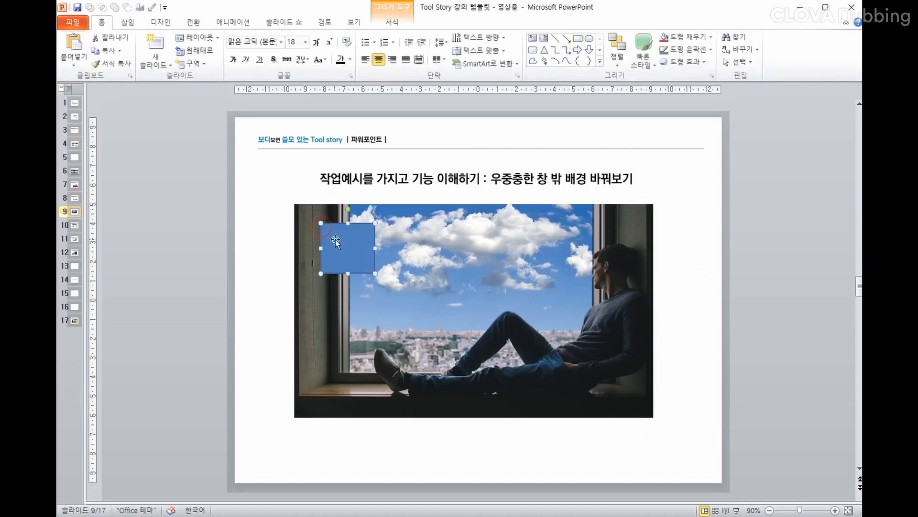
{"action": "left_click_drag", "start_coordinate": [320, 223], "coordinate": [295, 204]}
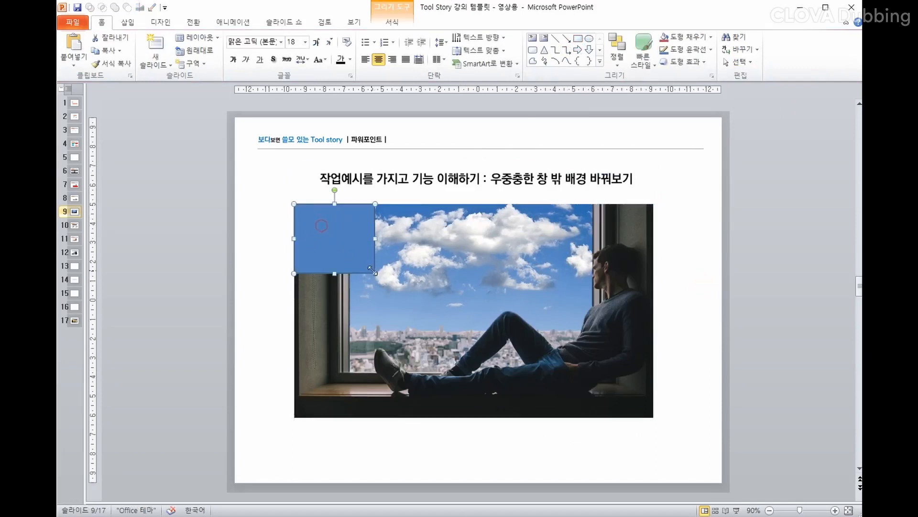
{"action": "left_click_drag", "start_coordinate": [372, 271], "coordinate": [654, 418]}
Format the rectangle covering the window photo with no outline and a white fill at roughly half transparency.
{"action": "right_click", "coordinate": [639, 400]}
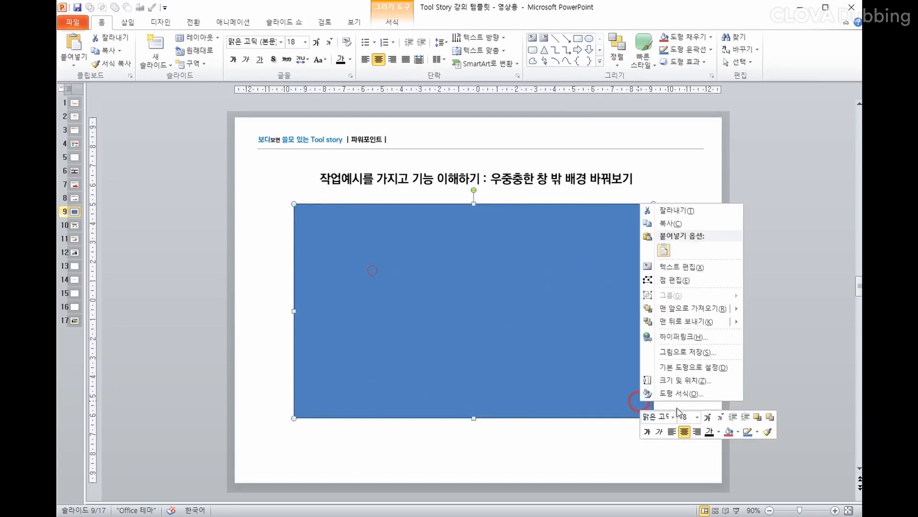
{"action": "left_click", "coordinate": [681, 393]}
{"action": "left_click", "coordinate": [439, 173]}
{"action": "left_click", "coordinate": [458, 158]}
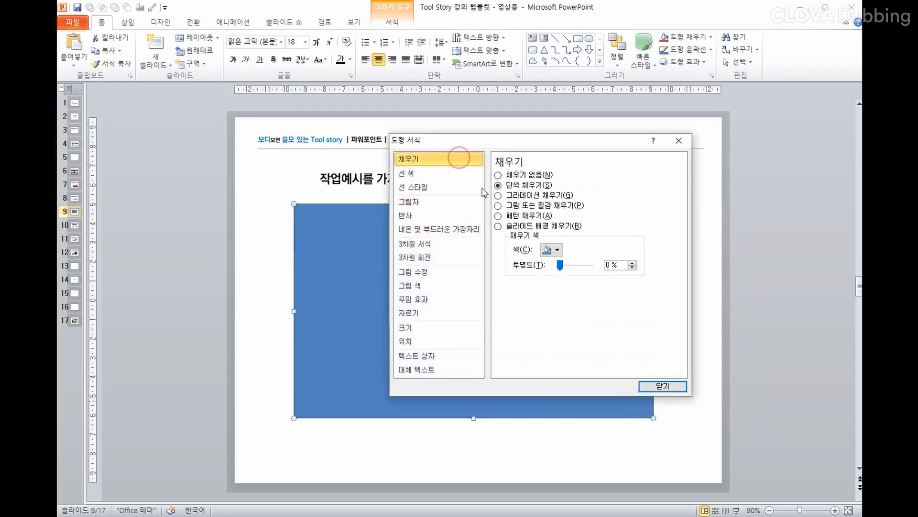
{"action": "left_click", "coordinate": [552, 249]}
{"action": "left_click", "coordinate": [546, 274]}
{"action": "left_click_drag", "start_coordinate": [560, 264], "coordinate": [574, 266]}
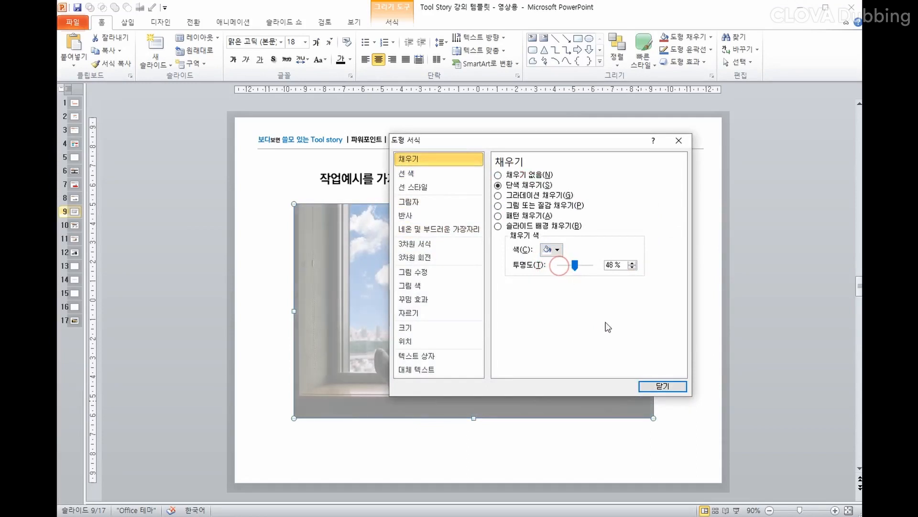
{"action": "left_click", "coordinate": [660, 386]}
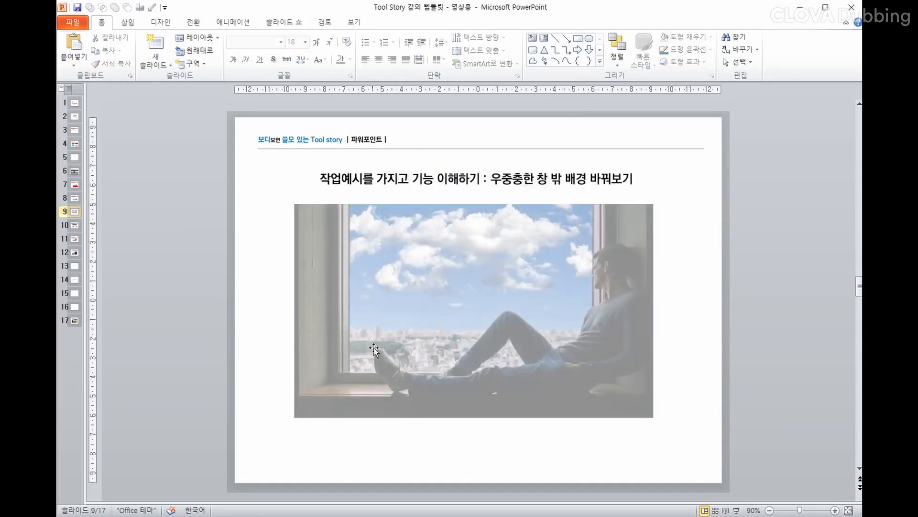
Draw a closed freeform over the window opening, tracing along the frame, the shoe, the raised knee and the man's body.
{"action": "left_click", "coordinate": [532, 61]}
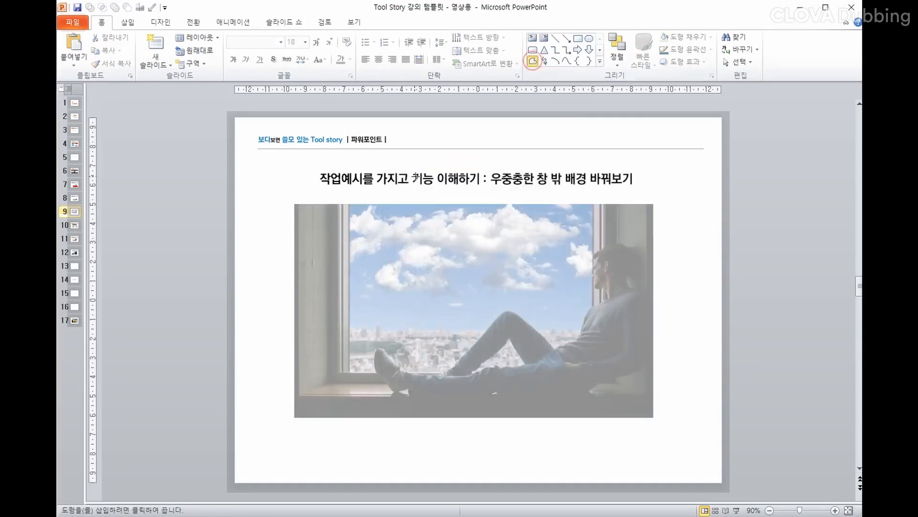
{"action": "left_click", "coordinate": [349, 204]}
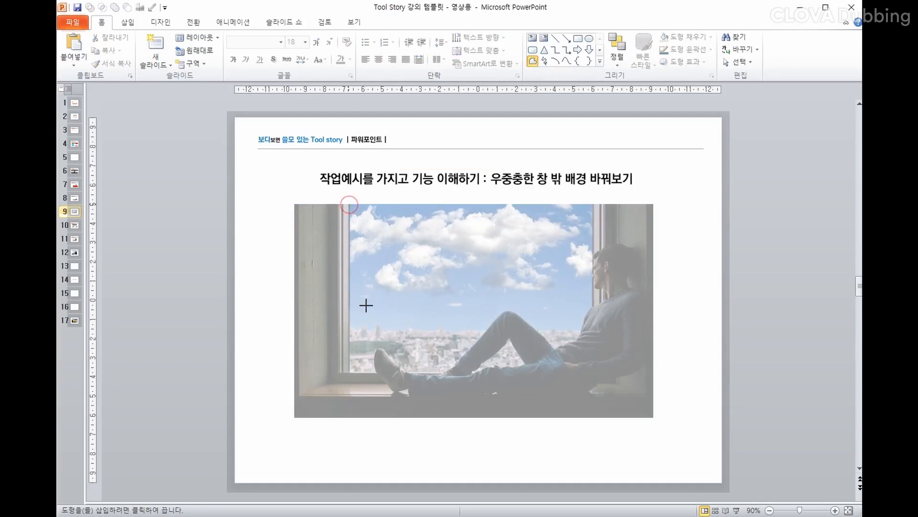
{"action": "left_click", "coordinate": [352, 371]}
{"action": "left_click", "coordinate": [405, 371]}
{"action": "left_click", "coordinate": [454, 364]}
{"action": "left_click", "coordinate": [493, 324]}
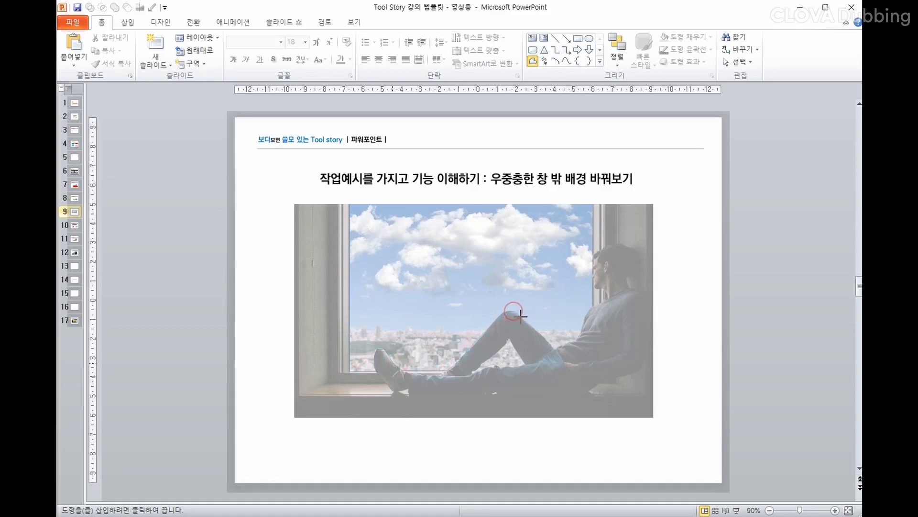
{"action": "left_click", "coordinate": [520, 317]}
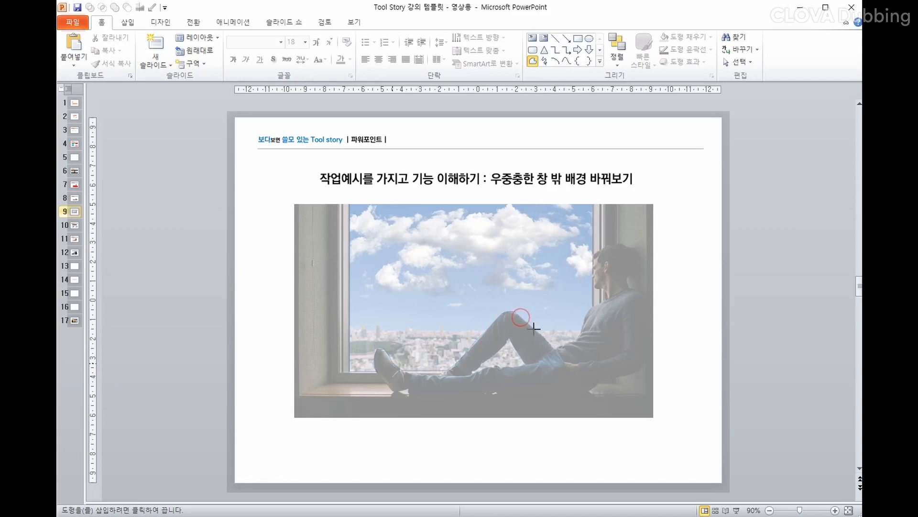
{"action": "left_click", "coordinate": [560, 346]}
{"action": "left_click", "coordinate": [590, 310]}
{"action": "left_click", "coordinate": [594, 205]}
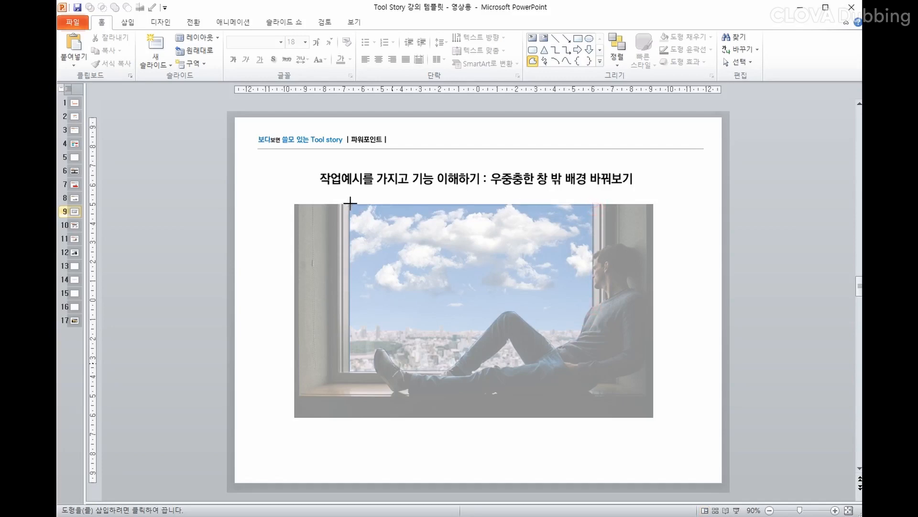
{"action": "left_click", "coordinate": [349, 203]}
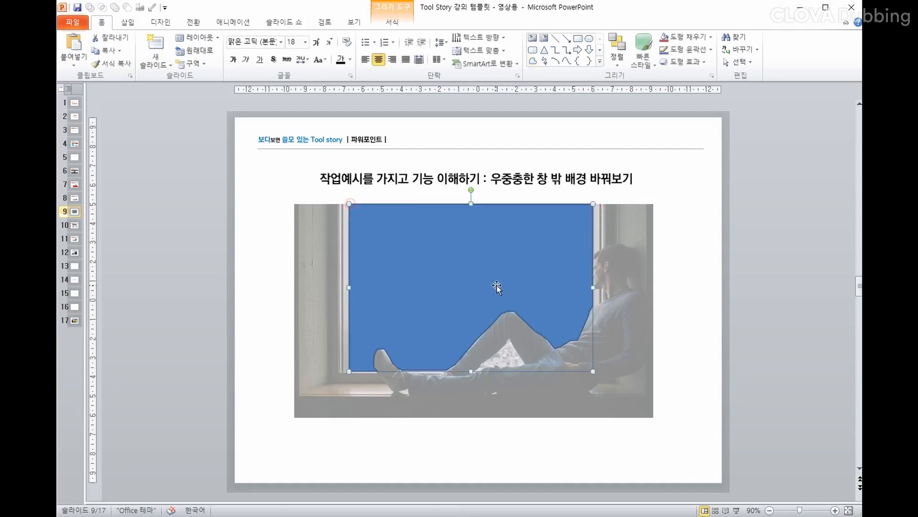
{"action": "key", "text": "Escape"}
Draw a second closed freeform over the triangular gap between the man's legs.
{"action": "left_click", "coordinate": [533, 63]}
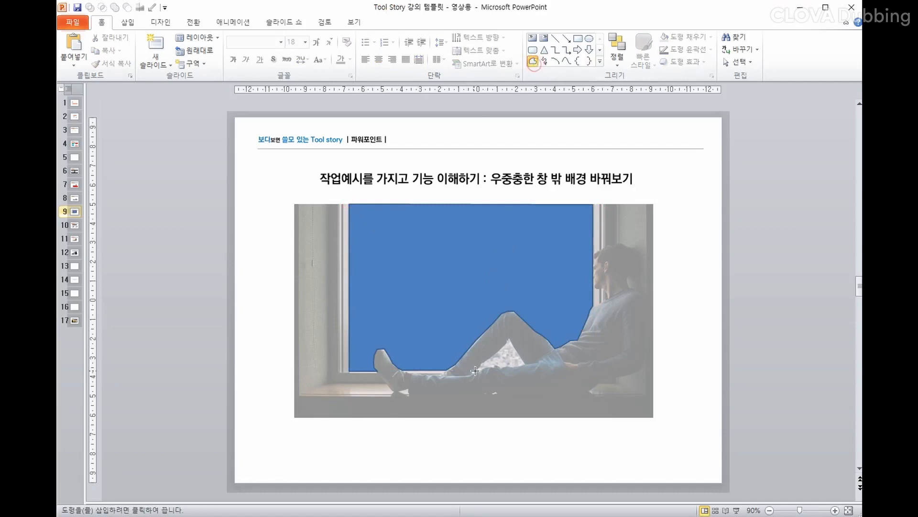
{"action": "left_click", "coordinate": [497, 352]}
{"action": "left_click", "coordinate": [509, 339]}
{"action": "left_click", "coordinate": [526, 365]}
{"action": "left_click", "coordinate": [480, 371]}
{"action": "left_click", "coordinate": [473, 373]}
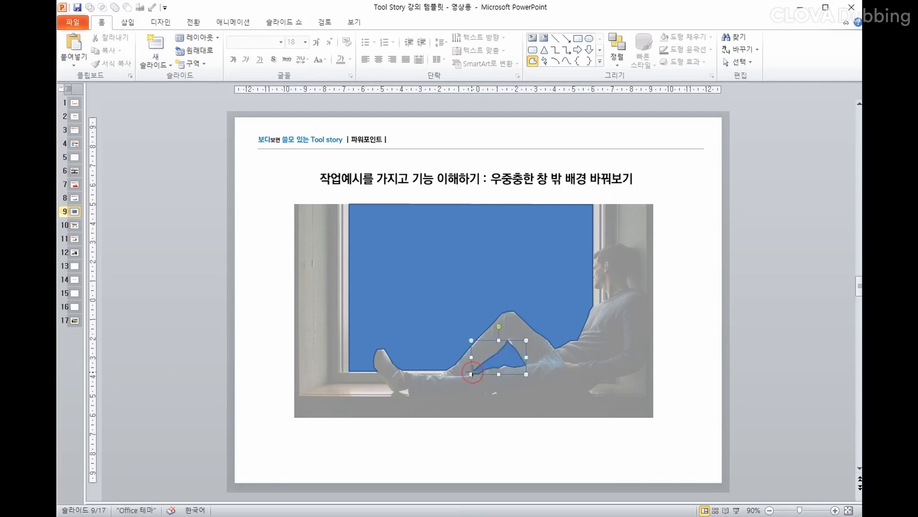
Delete the semi-transparent rectangle that covers the whole photo.
{"action": "left_click", "coordinate": [469, 269], "text": "shift"}
{"action": "left_click", "coordinate": [304, 263]}
{"action": "key", "text": "Delete"}
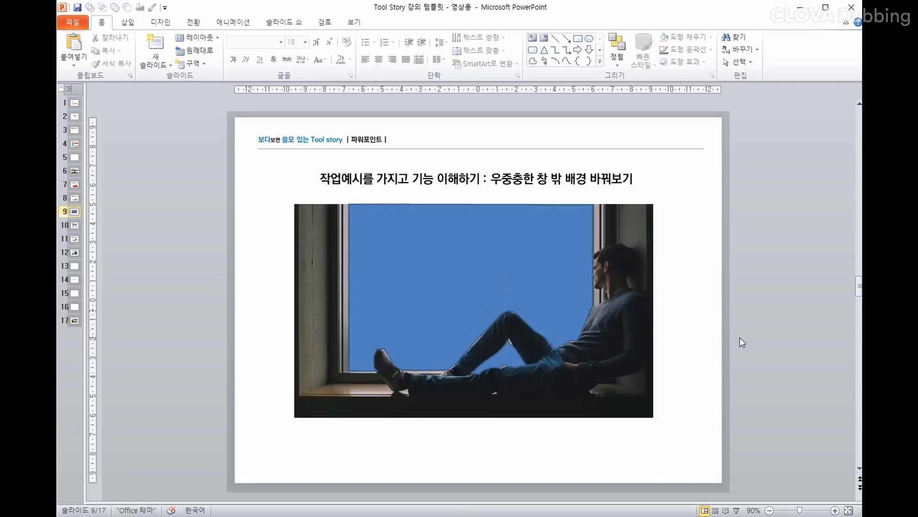
Select both freeform shapes over the window and remove their outlines.
{"action": "left_click", "coordinate": [624, 353]}
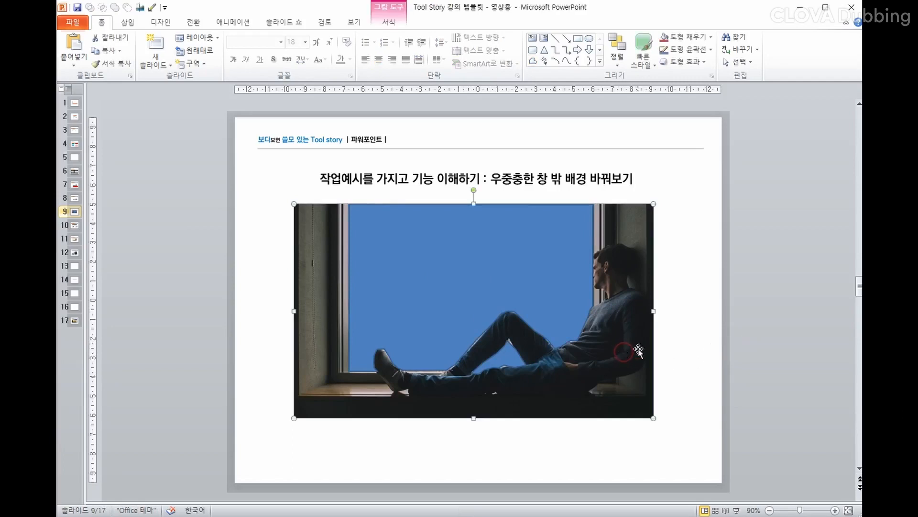
{"action": "left_click", "coordinate": [500, 275]}
{"action": "right_click", "coordinate": [508, 355]}
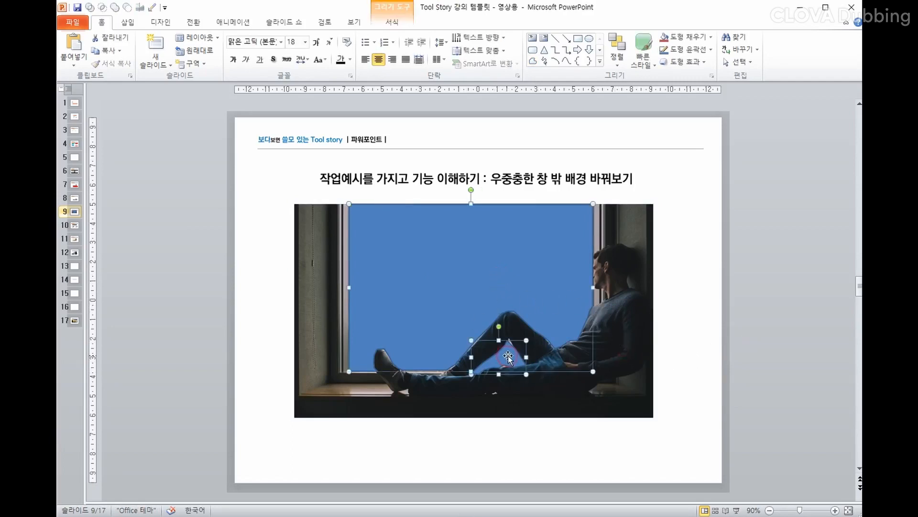
{"action": "left_click", "coordinate": [576, 506]}
{"action": "left_click", "coordinate": [460, 170]}
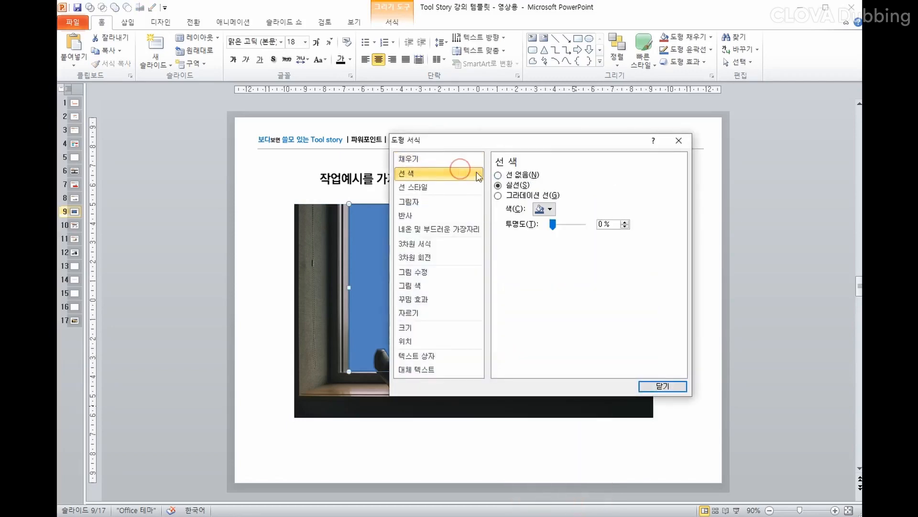
{"action": "left_click_drag", "start_coordinate": [484, 142], "coordinate": [558, 150]}
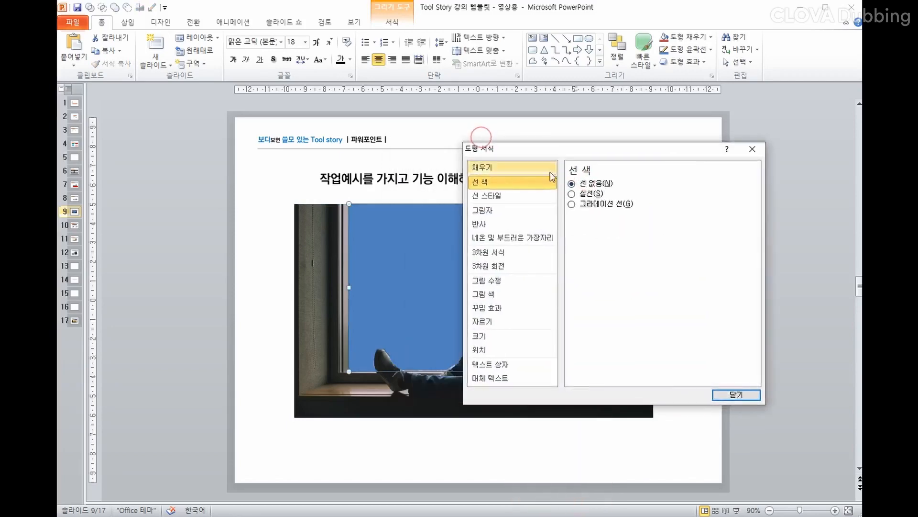
Fill both freeform shapes with white at 50% transparency.
{"action": "left_click", "coordinate": [526, 169]}
{"action": "left_click", "coordinate": [625, 257]}
{"action": "left_click", "coordinate": [613, 280]}
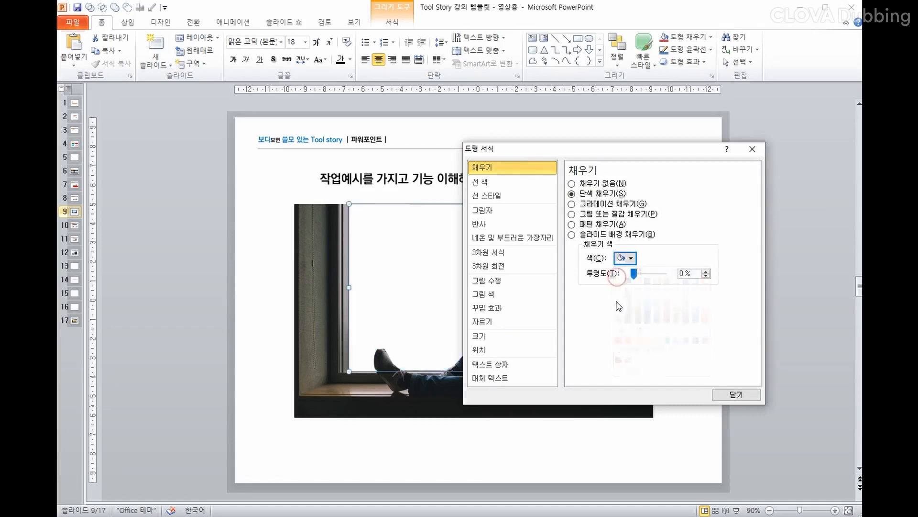
{"action": "left_click_drag", "start_coordinate": [634, 273], "coordinate": [649, 275]}
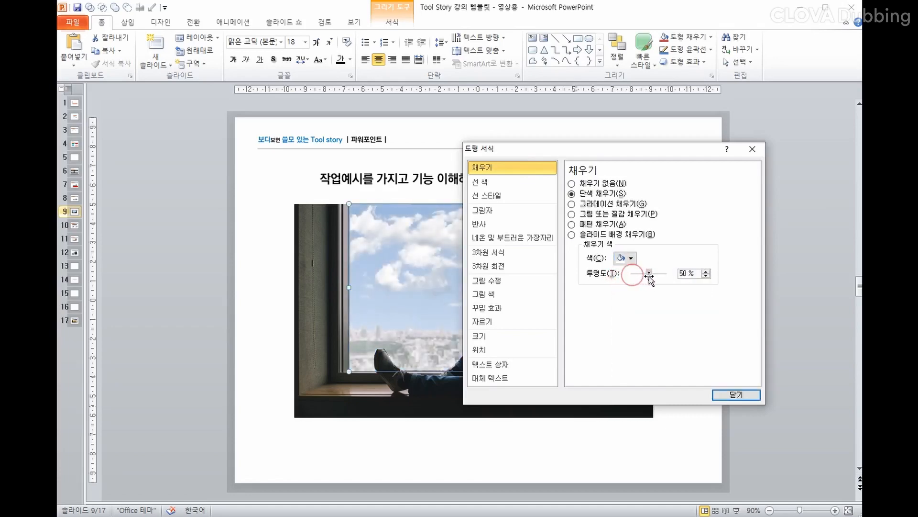
{"action": "key", "text": "Escape"}
{"action": "key", "text": "Escape"}
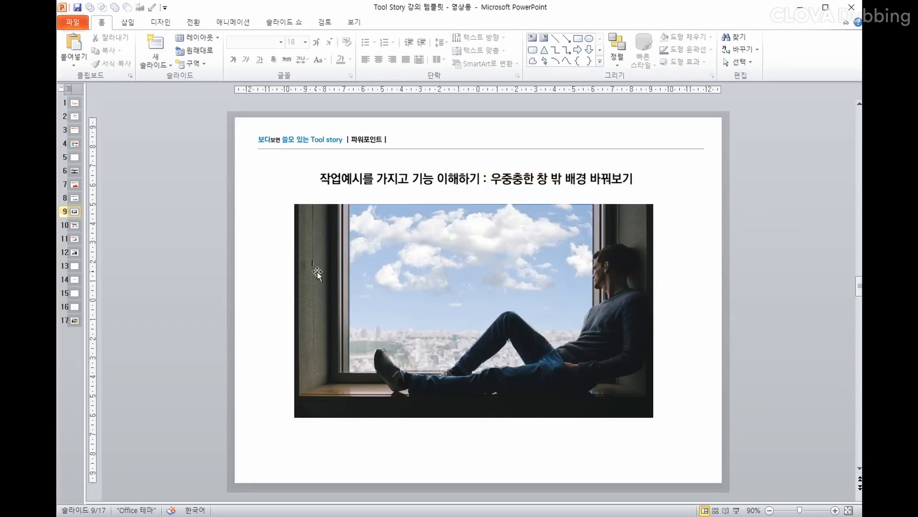
Check the upper edge of the large window overlay, and go to slide 10 about setting a transparent colour.
{"action": "left_click", "coordinate": [453, 221]}
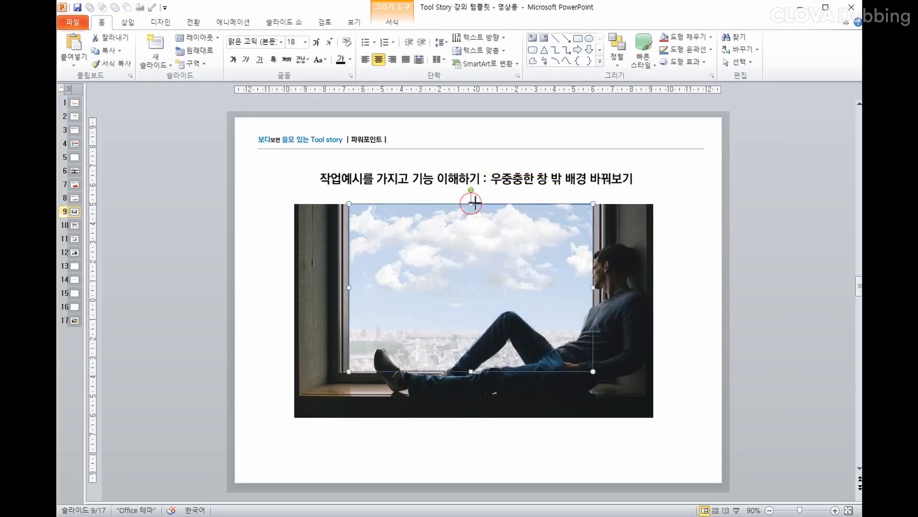
{"action": "left_click", "coordinate": [680, 246]}
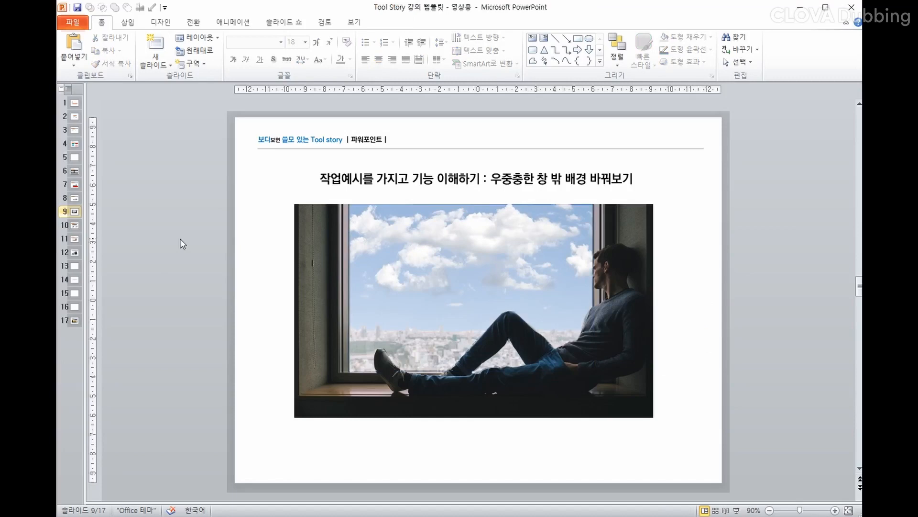
{"action": "scroll", "coordinate": [182, 244], "scroll_direction": "down", "scroll_amount": 1}
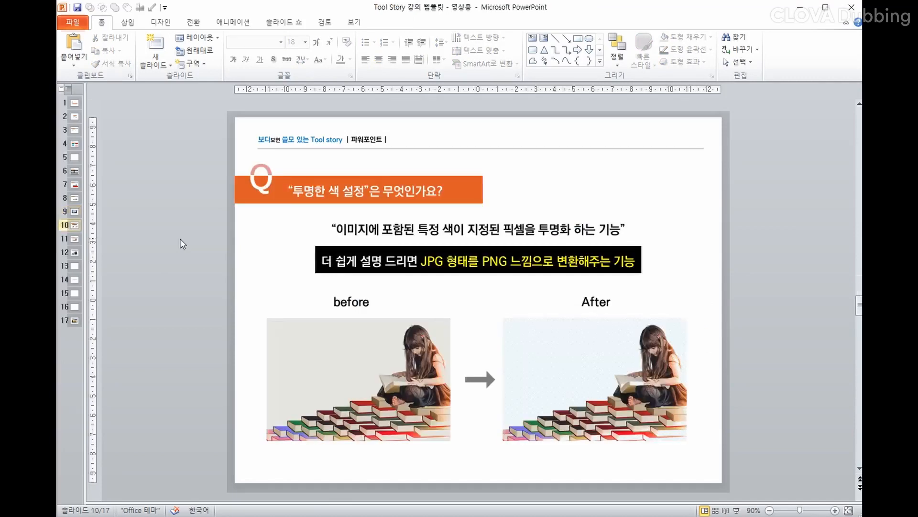
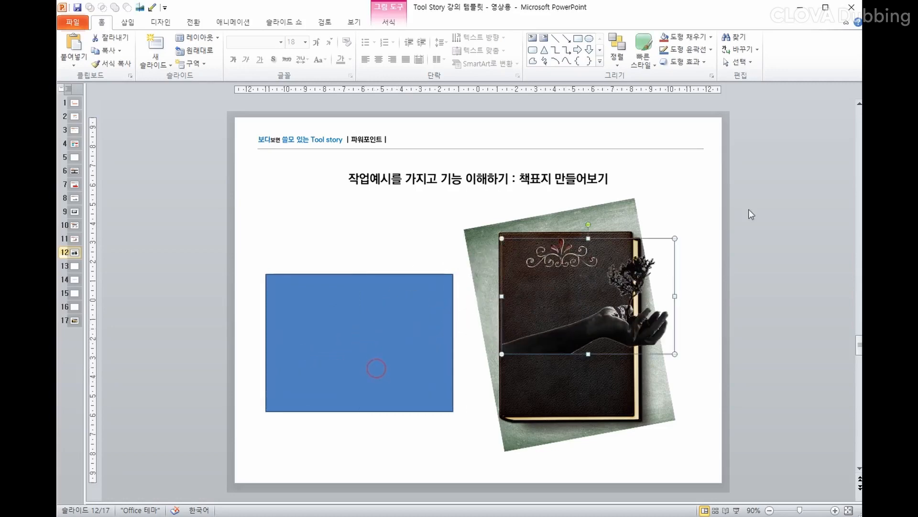
Shrink the picture of the hand holding a tree and place it on the book cover below the ornament.
{"action": "left_click_drag", "start_coordinate": [674, 238], "coordinate": [589, 296]}
{"action": "left_click_drag", "start_coordinate": [561, 345], "coordinate": [581, 320]}
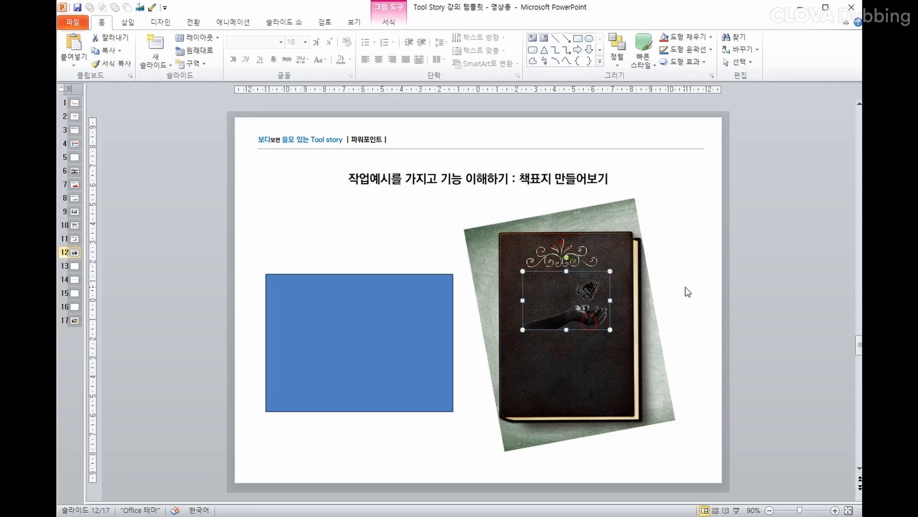
{"action": "left_click", "coordinate": [684, 287]}
Draw a narrow rectangle across the book cover just below the hand picture.
{"action": "left_click", "coordinate": [578, 38]}
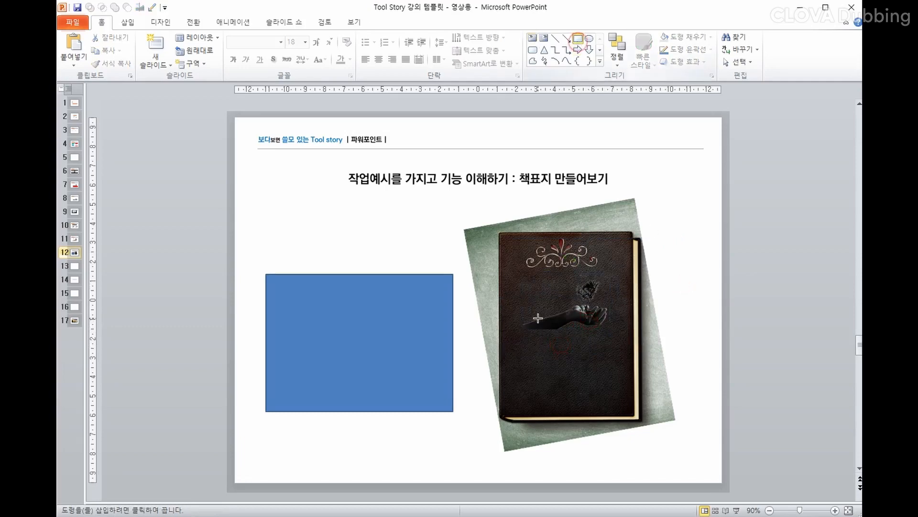
{"action": "left_click_drag", "start_coordinate": [509, 325], "coordinate": [620, 350]}
{"action": "left_click_drag", "start_coordinate": [565, 330], "coordinate": [584, 334]}
Enter the title "Tree on the palm" in the narrow rectangle on the book cover.
{"action": "right_click", "coordinate": [586, 334]}
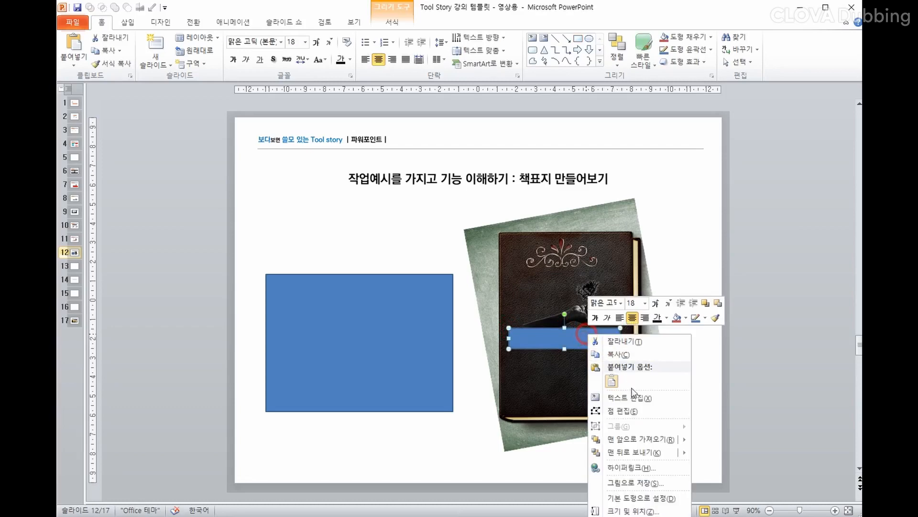
{"action": "left_click", "coordinate": [639, 397]}
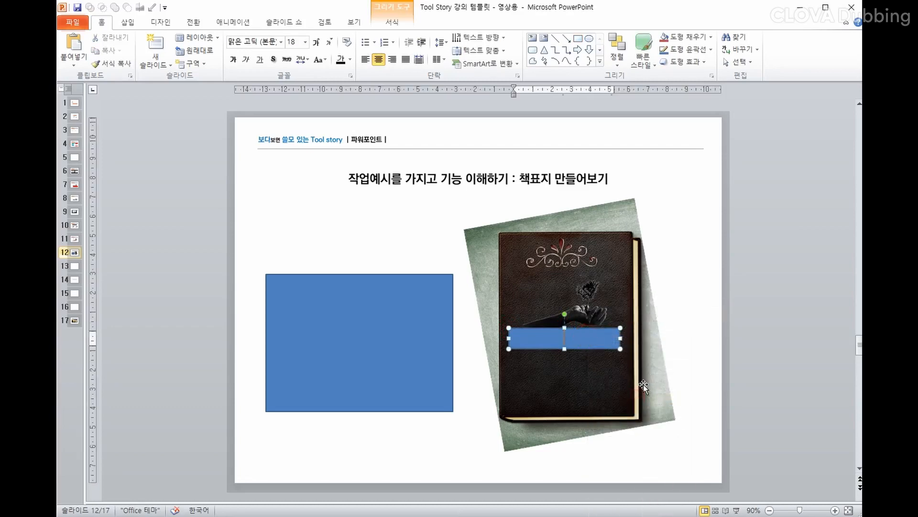
{"action": "type", "text": "ㅗ뭉"}
{"action": "key", "text": "BackSpace"}
{"action": "key", "text": "BackSpace"}
{"action": "key", "text": "BackSpace"}
{"action": "key", "text": "BackSpace"}
{"action": "type", "text": "tree on the"}
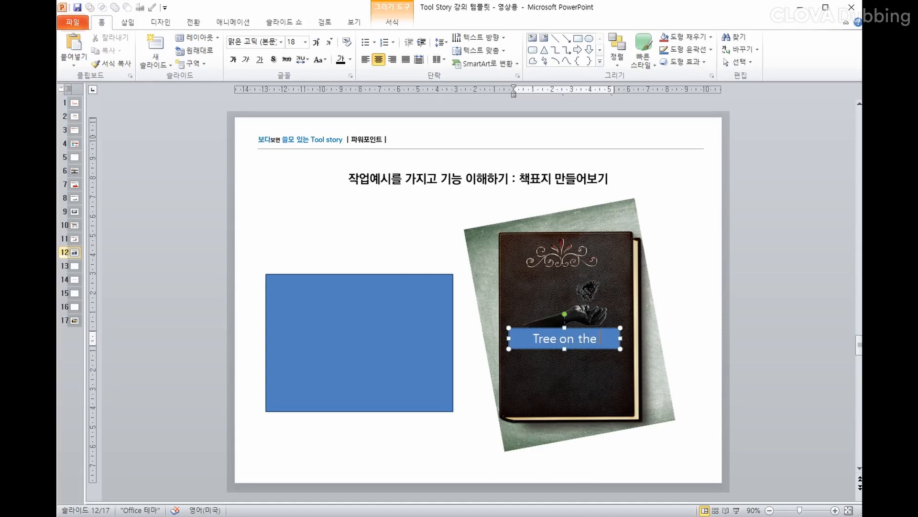
{"action": "type", "text": " palm"}
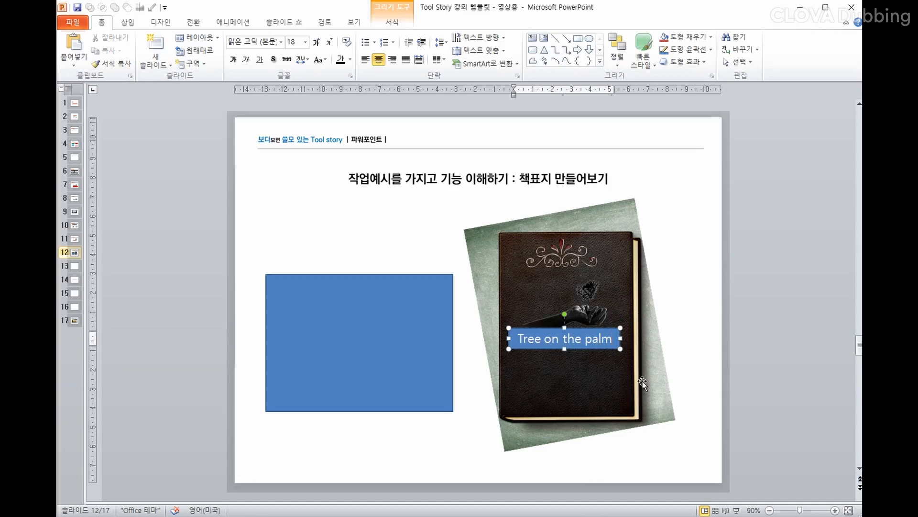
{"action": "key", "text": "Escape"}
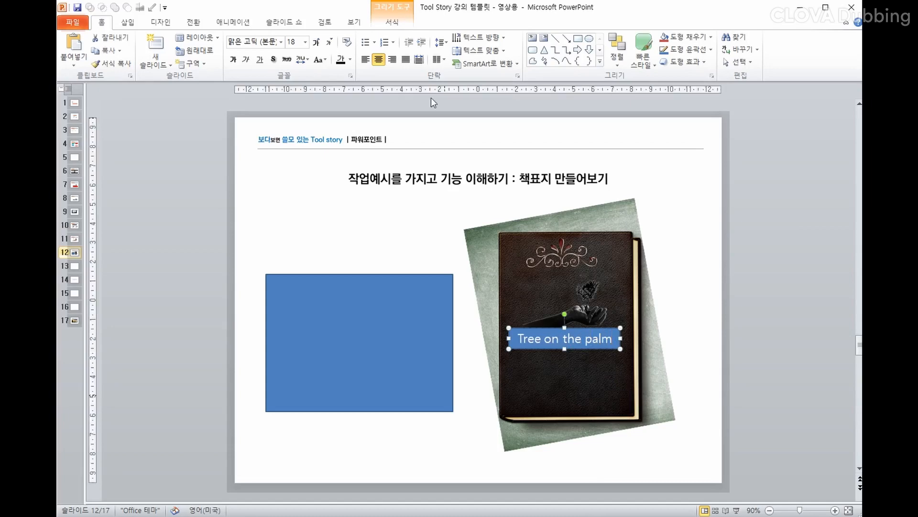
Reduce the title text on the book cover to size 16 and colour it white.
{"action": "left_click", "coordinate": [329, 44]}
{"action": "left_click", "coordinate": [351, 58]}
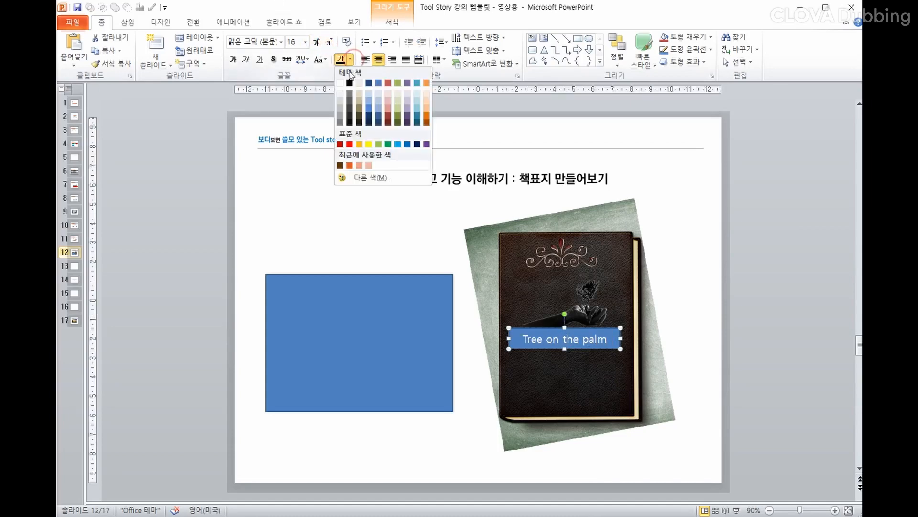
{"action": "left_click", "coordinate": [338, 81]}
Remove the outline of the "Tree on the palm" title rectangle on the book cover.
{"action": "right_click", "coordinate": [618, 341]}
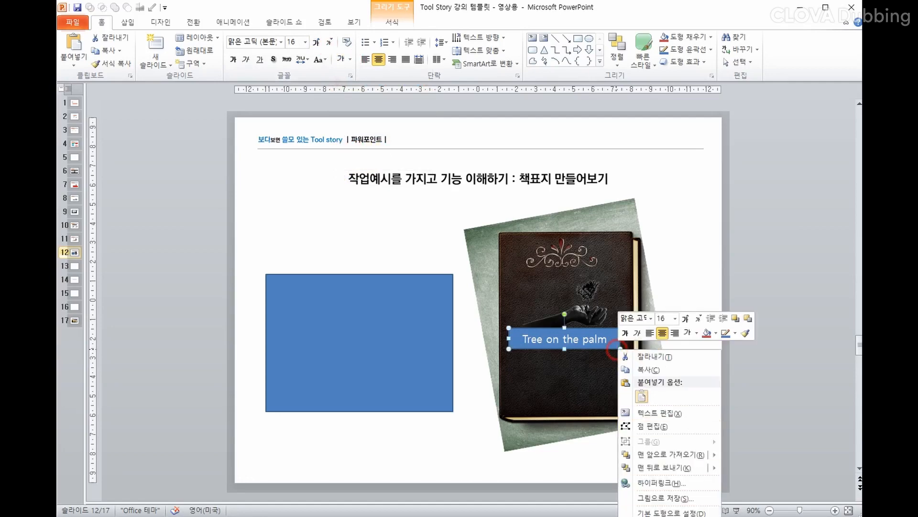
{"action": "left_click", "coordinate": [646, 501]}
{"action": "left_click", "coordinate": [534, 132]}
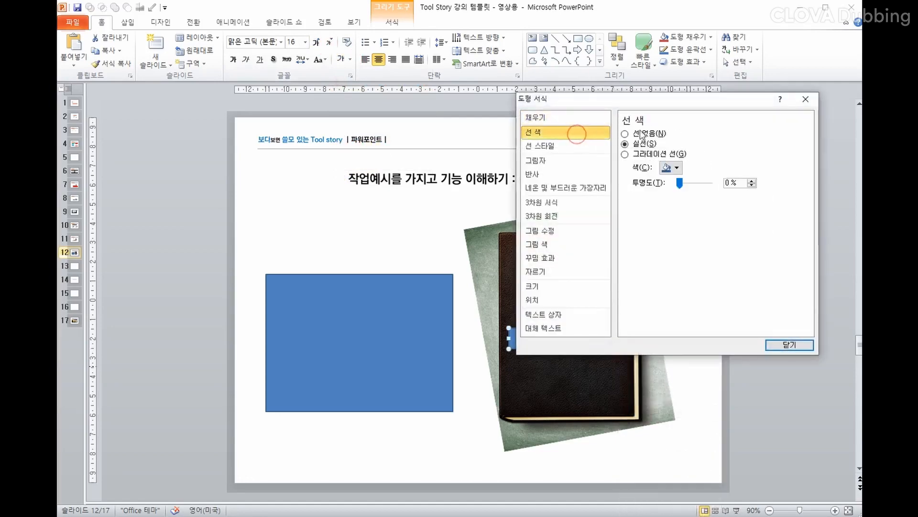
{"action": "left_click_drag", "start_coordinate": [642, 103], "coordinate": [308, 159]}
Try a recently used brown as the title rectangle's solid fill, at 51% transparency.
{"action": "left_click", "coordinate": [242, 174]}
{"action": "left_click", "coordinate": [344, 265]}
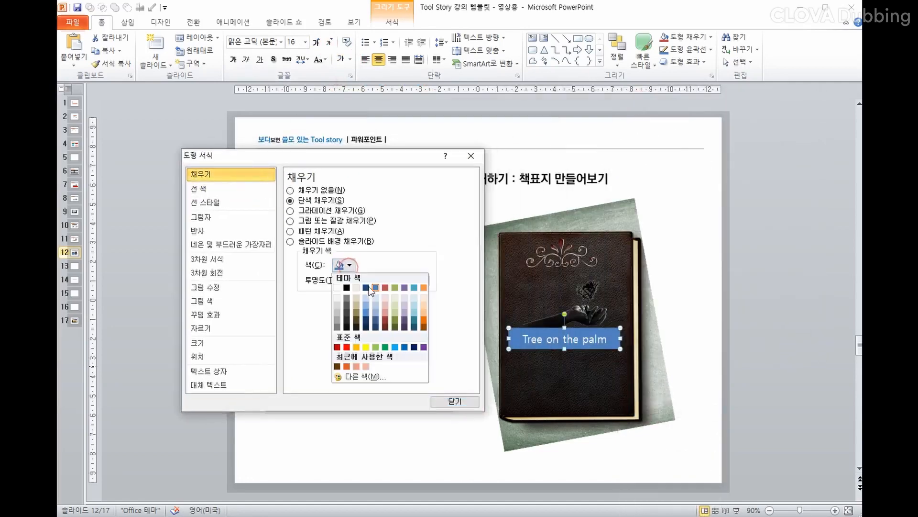
{"action": "left_click", "coordinate": [338, 367]}
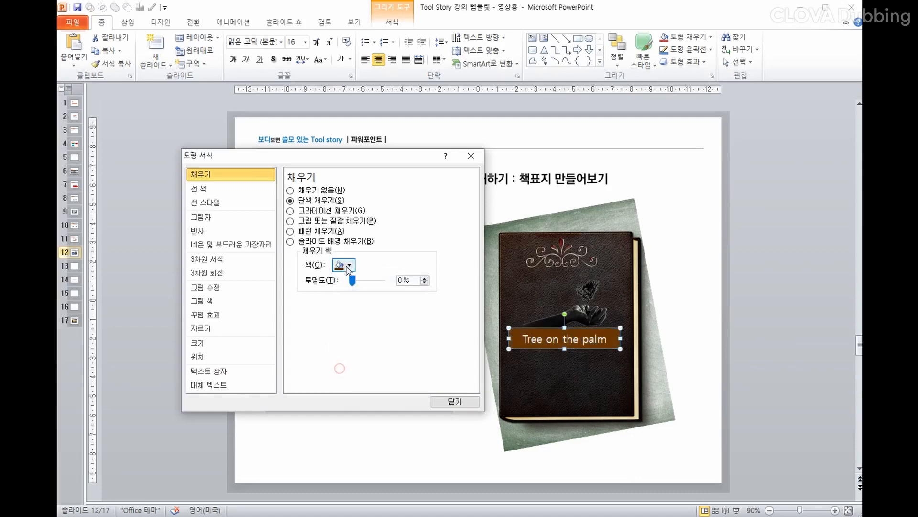
{"action": "left_click_drag", "start_coordinate": [353, 281], "coordinate": [368, 283]}
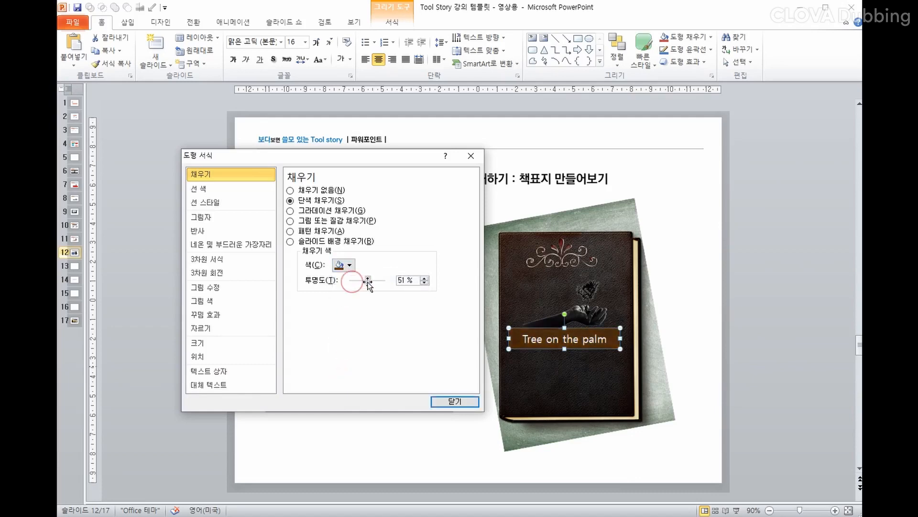
Try a dark brown marble texture as the fill of the title rectangle.
{"action": "left_click", "coordinate": [321, 221]}
{"action": "left_click", "coordinate": [344, 256]}
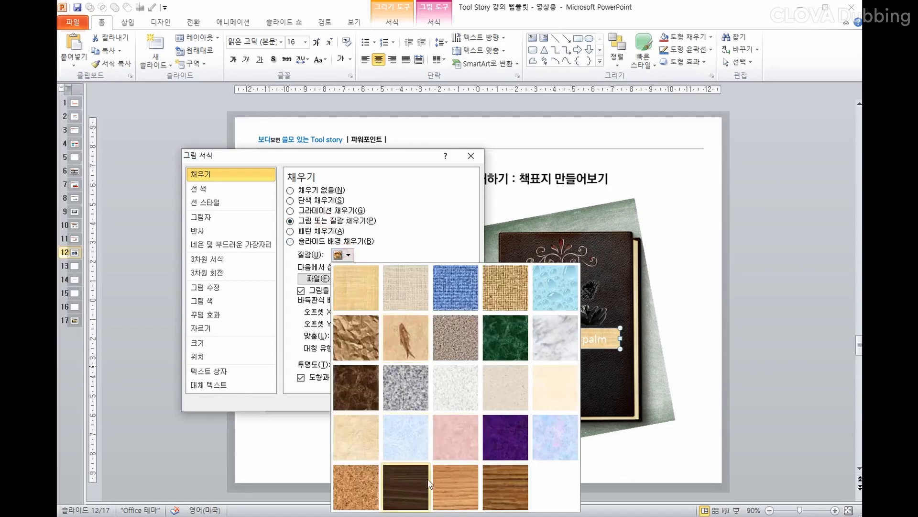
{"action": "left_click", "coordinate": [360, 387]}
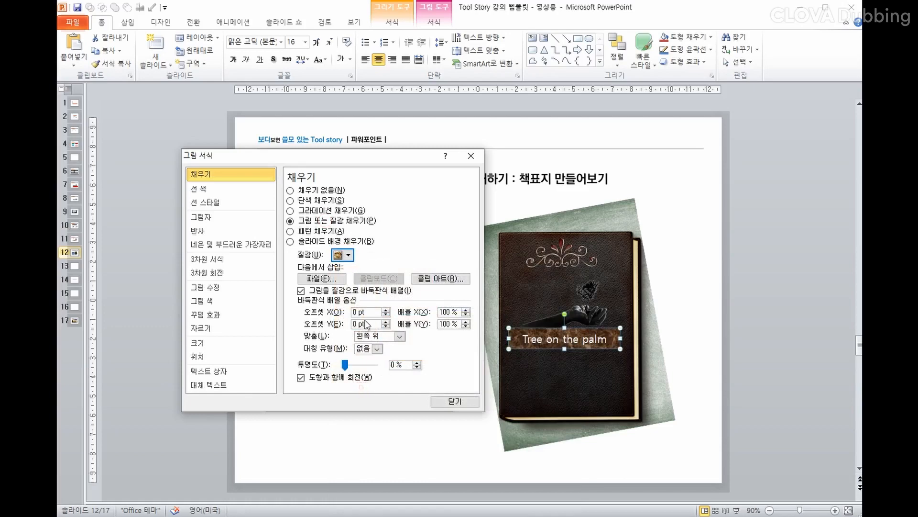
Fill the title rectangle with solid black and finish formatting the shape.
{"action": "left_click", "coordinate": [316, 200]}
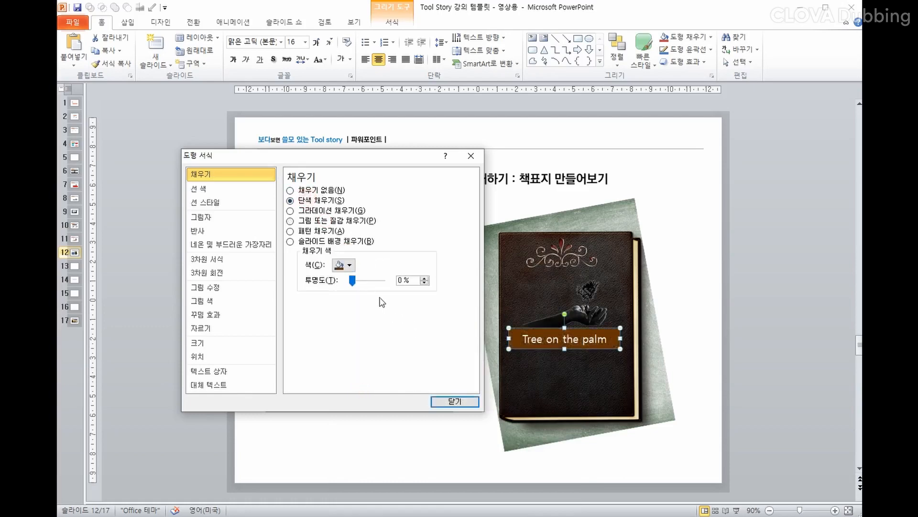
{"action": "left_click", "coordinate": [350, 265]}
{"action": "left_click", "coordinate": [347, 287]}
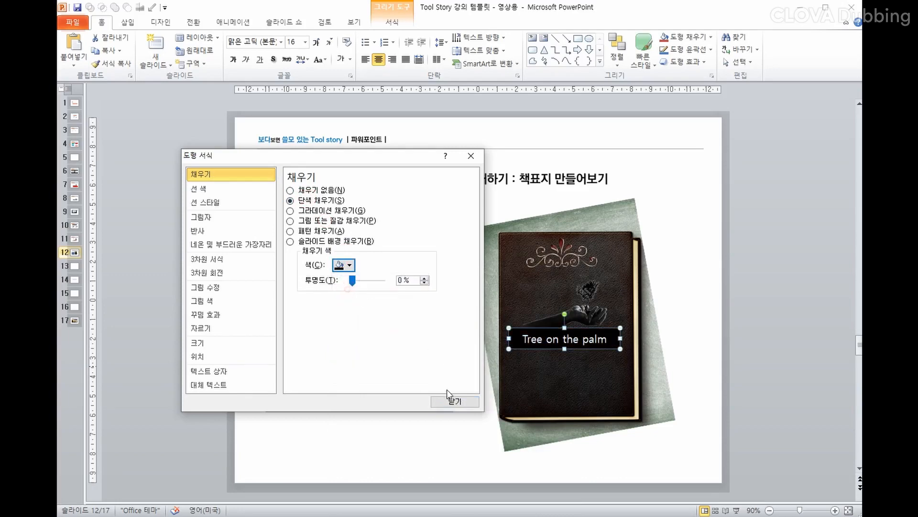
{"action": "left_click", "coordinate": [454, 402]}
Reduce the height of the black title rectangle so it fits closely around its text.
{"action": "left_click", "coordinate": [678, 329]}
{"action": "left_click", "coordinate": [566, 354]}
{"action": "left_click_drag", "start_coordinate": [567, 354], "coordinate": [566, 350]}
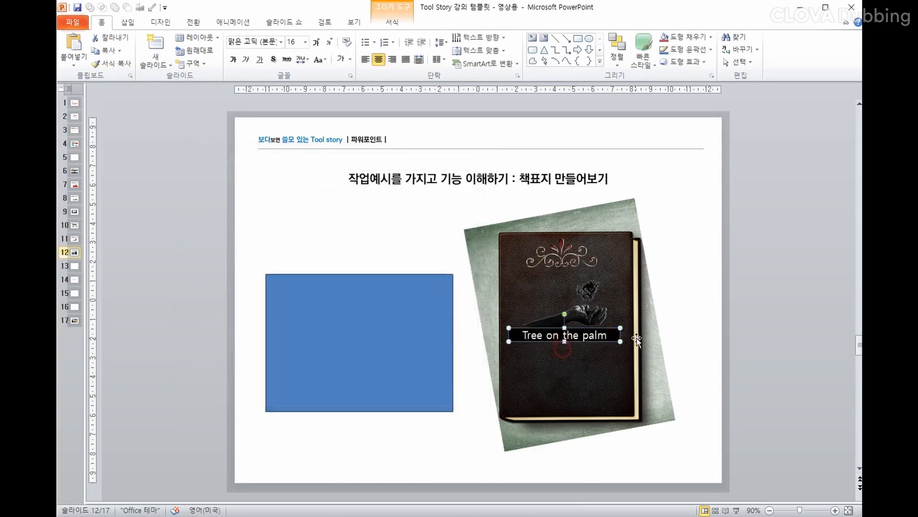
{"action": "left_click", "coordinate": [688, 329]}
Move the black title rectangle slightly upward so it meets the bottom of the hand picture.
{"action": "left_click", "coordinate": [584, 319]}
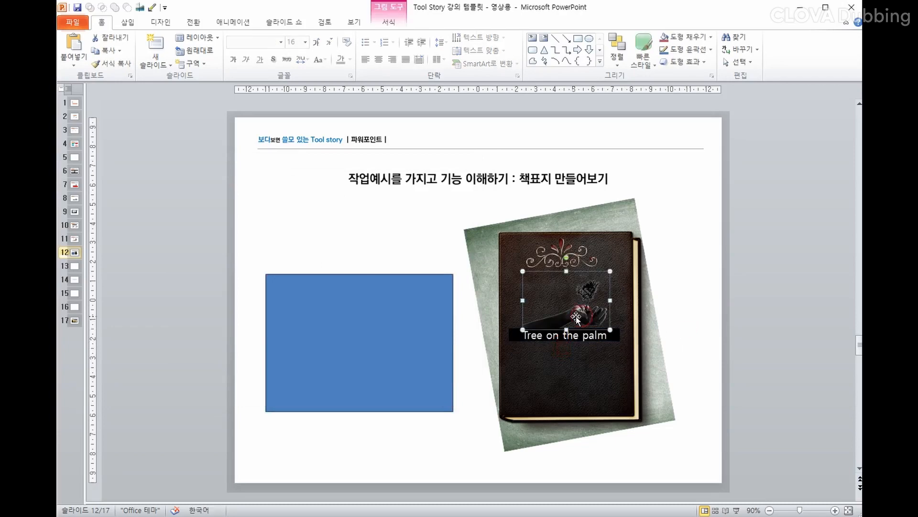
{"action": "left_click", "coordinate": [598, 336]}
{"action": "left_click", "coordinate": [613, 335]}
{"action": "left_click", "coordinate": [707, 322]}
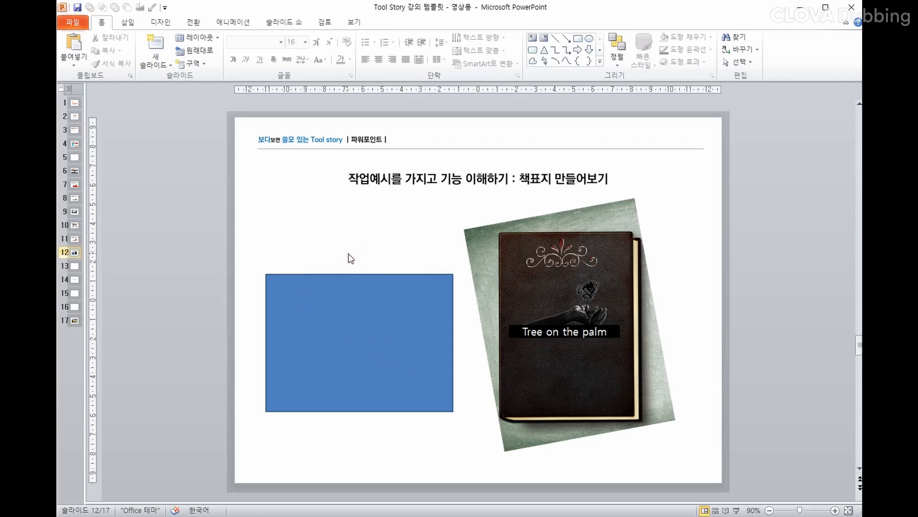
On slide 17, place the sailboat picture over the middle of the river landscape.
{"action": "scroll", "coordinate": [351, 258], "scroll_direction": "down", "scroll_amount": 1}
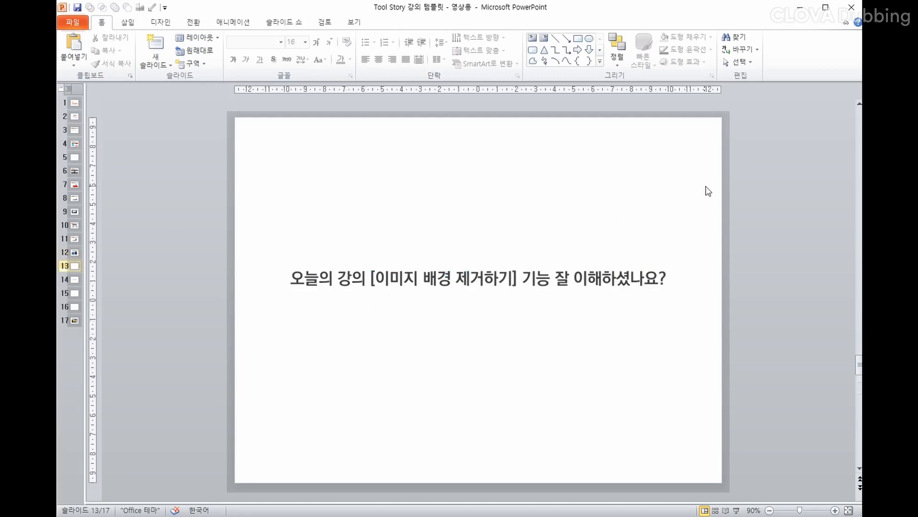
{"action": "scroll", "coordinate": [708, 191], "scroll_direction": "down", "scroll_amount": 1}
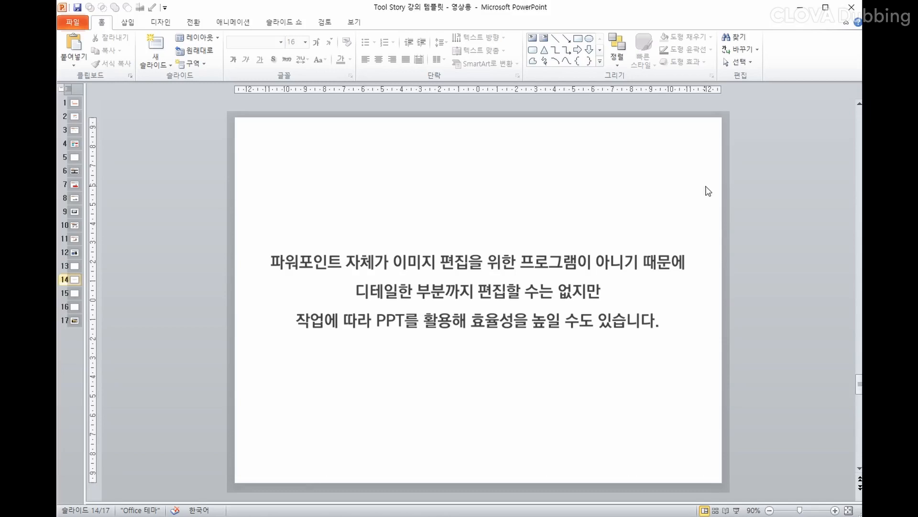
{"action": "scroll", "coordinate": [708, 190], "scroll_direction": "down", "scroll_amount": 1}
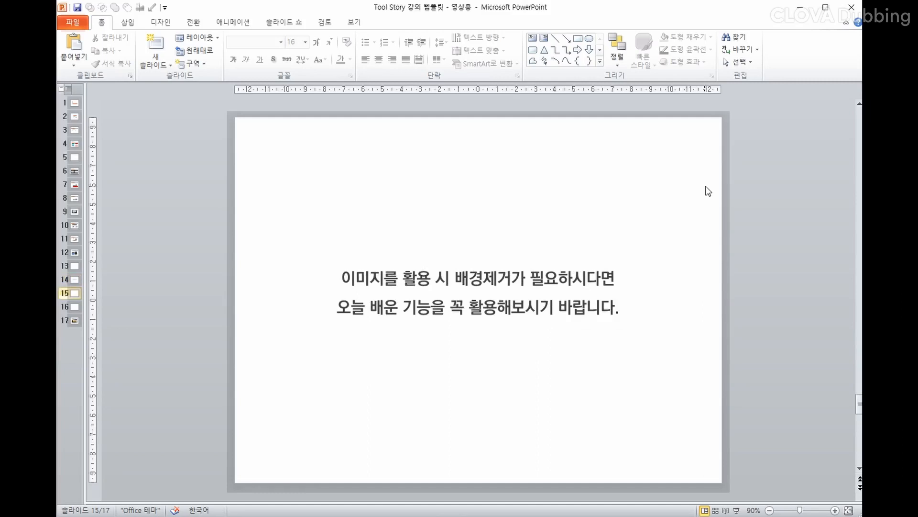
{"action": "scroll", "coordinate": [708, 191], "scroll_direction": "down", "scroll_amount": 1}
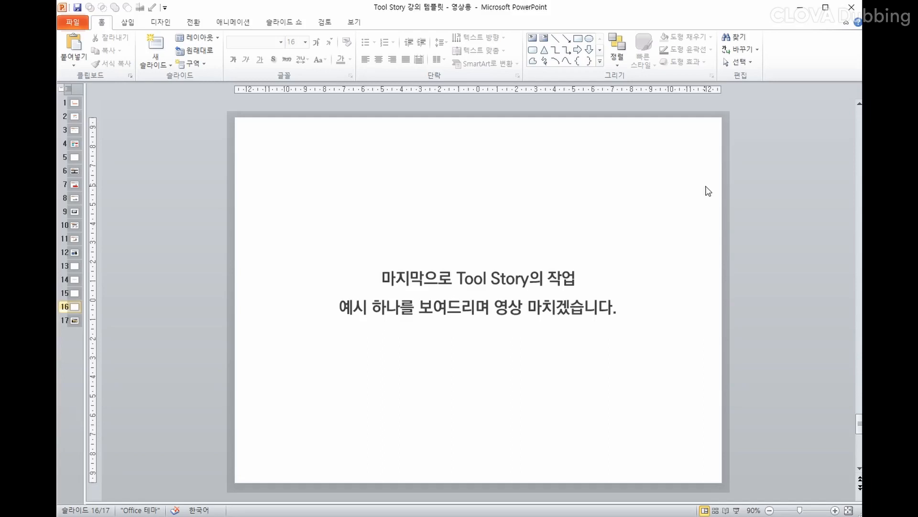
{"action": "scroll", "coordinate": [708, 191], "scroll_direction": "down", "scroll_amount": 1}
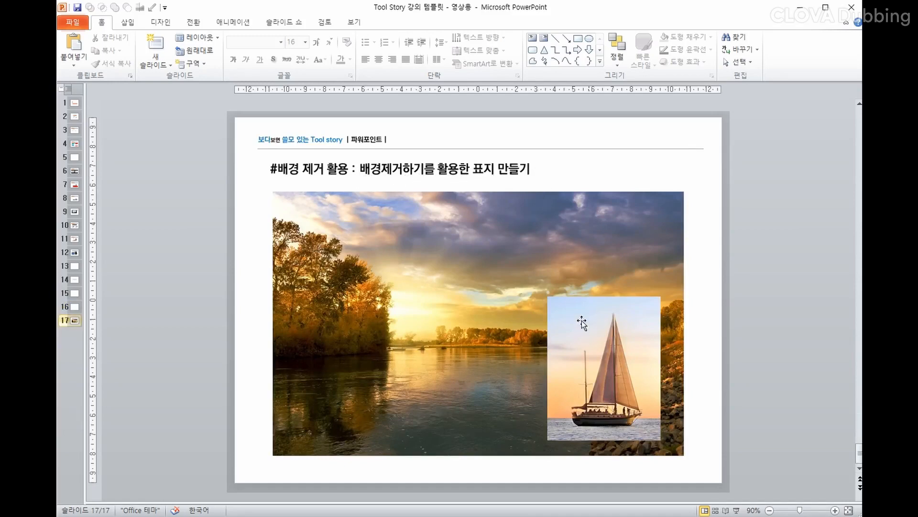
{"action": "left_click_drag", "start_coordinate": [609, 368], "coordinate": [783, 369]}
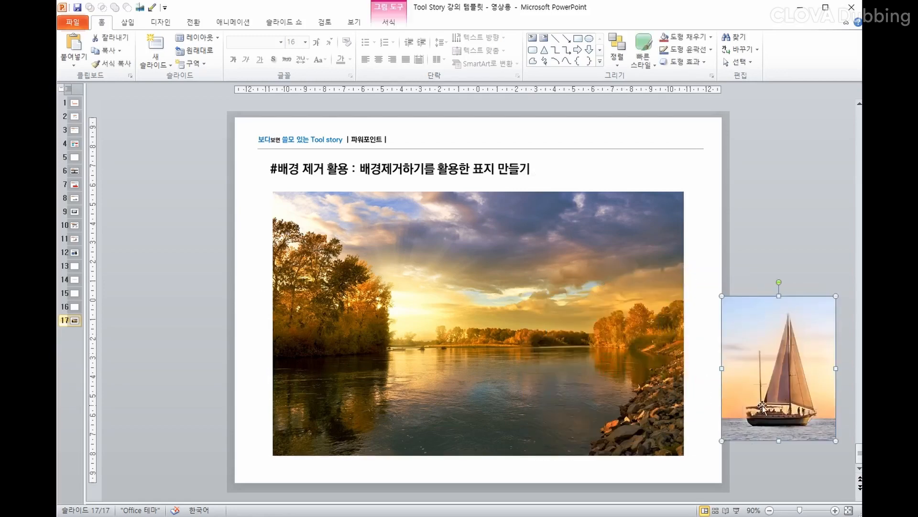
{"action": "left_click", "coordinate": [747, 283]}
{"action": "left_click_drag", "start_coordinate": [782, 379], "coordinate": [502, 353]}
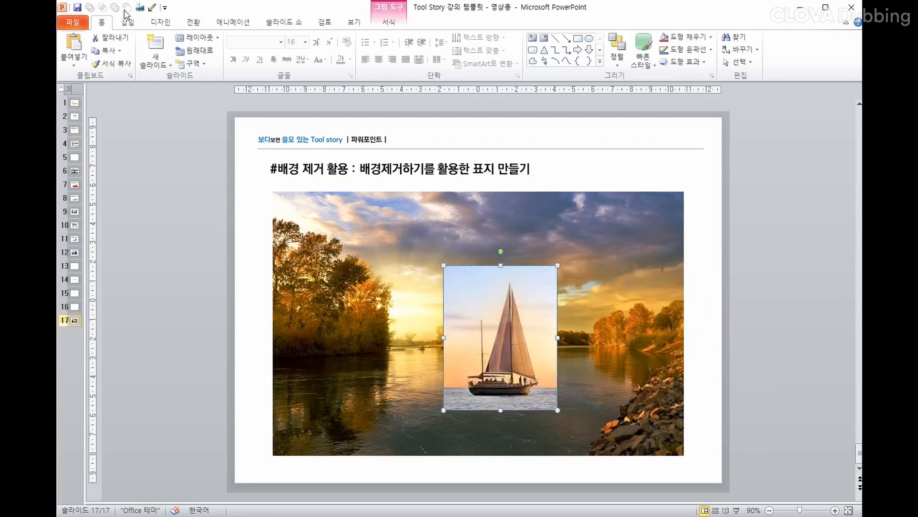
Remove the background of the sailboat picture and move the boat to the lower-left part of the river landscape.
{"action": "left_click", "coordinate": [139, 8]}
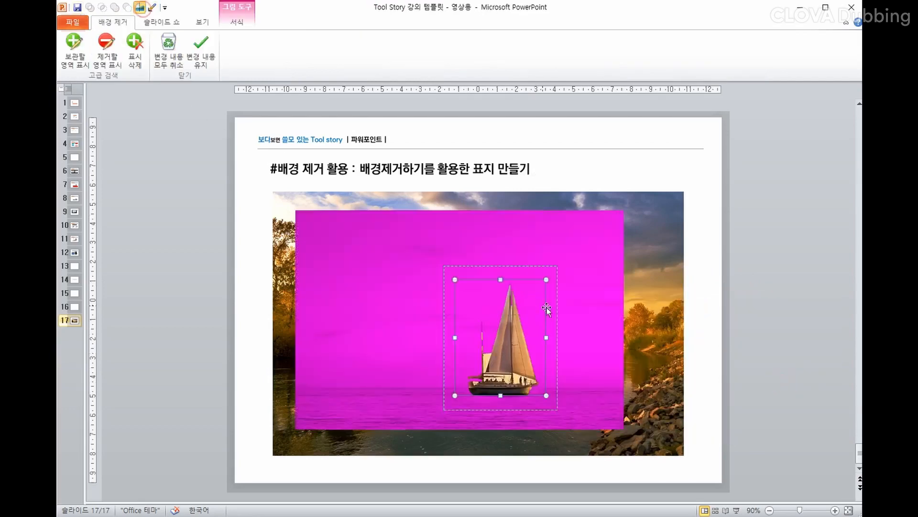
{"action": "left_click", "coordinate": [729, 350]}
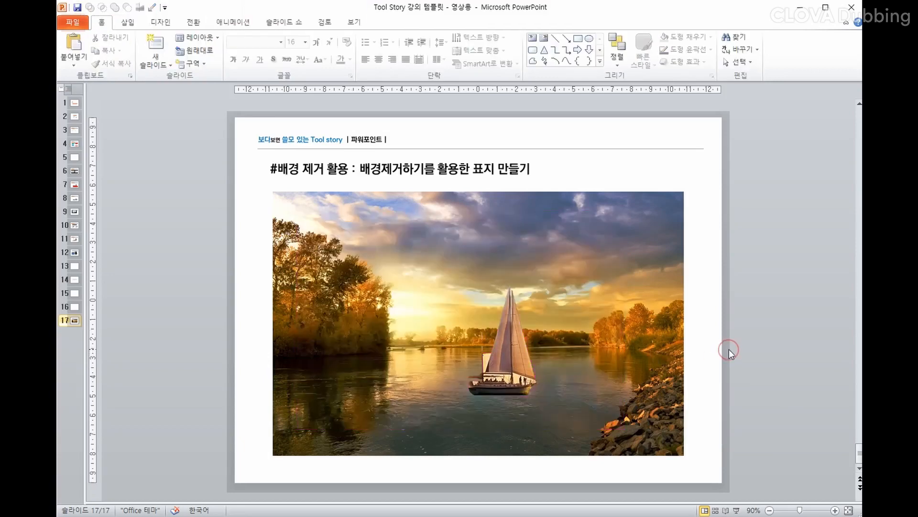
{"action": "left_click_drag", "start_coordinate": [514, 378], "coordinate": [337, 413]}
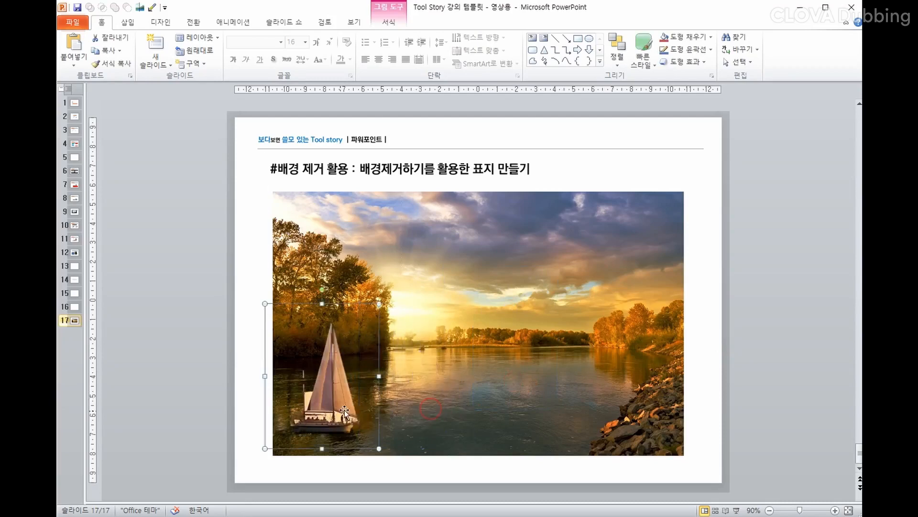
{"action": "left_click", "coordinate": [701, 322]}
Start background removal on the river landscape and extend the selection area to cover the whole picture.
{"action": "left_click", "coordinate": [538, 251]}
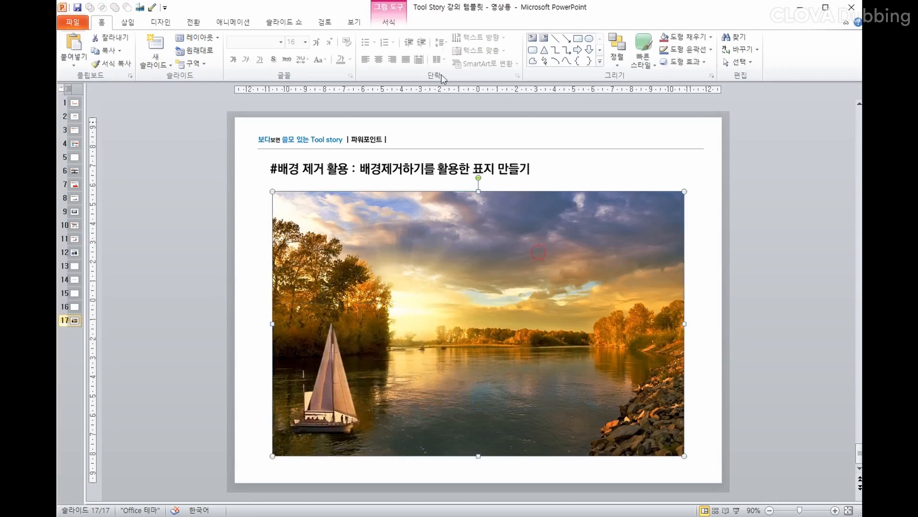
{"action": "left_click", "coordinate": [140, 6]}
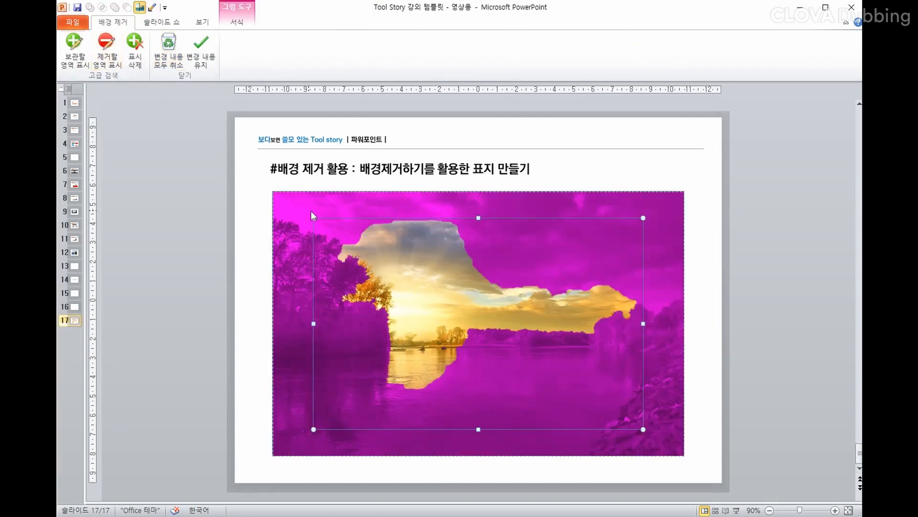
{"action": "left_click_drag", "start_coordinate": [313, 218], "coordinate": [264, 191]}
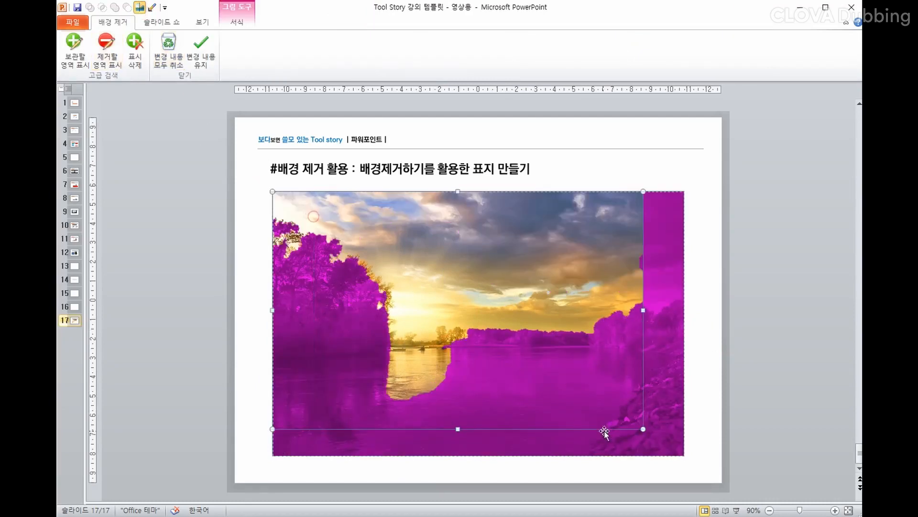
{"action": "left_click_drag", "start_coordinate": [642, 429], "coordinate": [689, 444]}
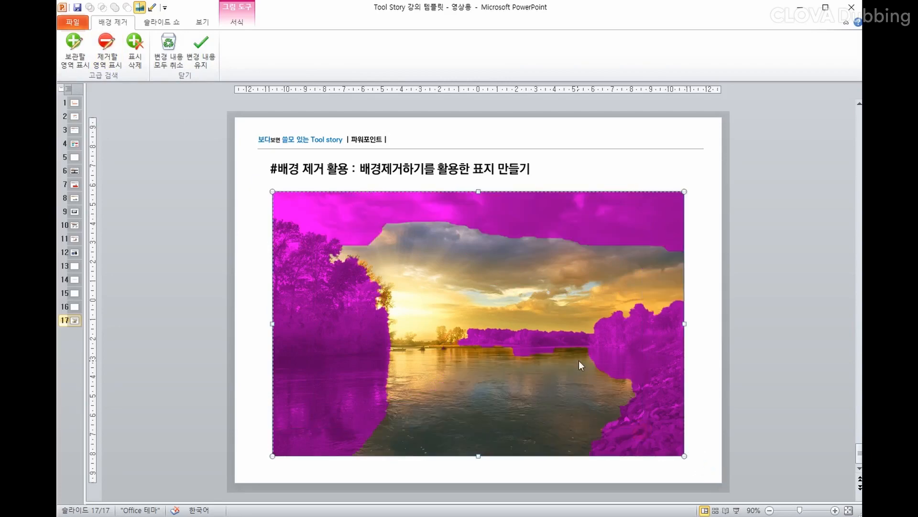
Mark the large trees, their reflection, the distant treeline and the rocky bank of the landscape as areas to keep.
{"action": "left_click", "coordinate": [77, 64]}
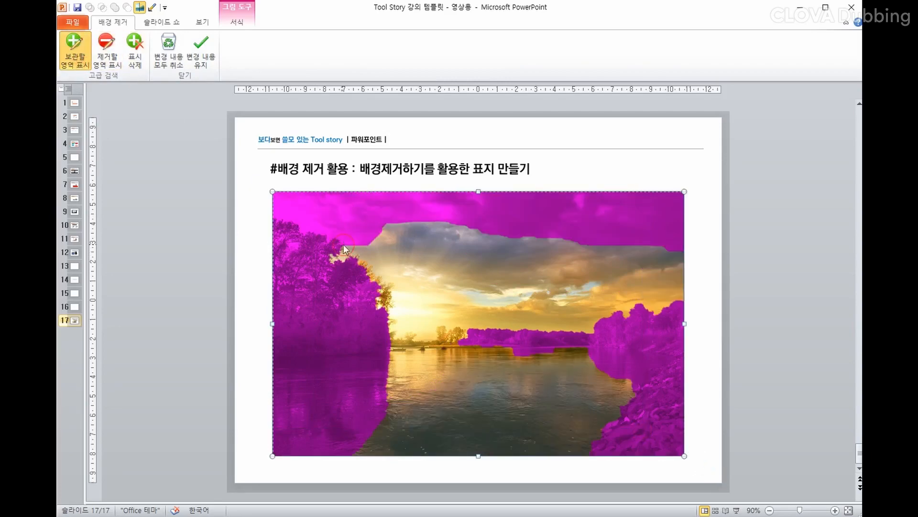
{"action": "left_click_drag", "start_coordinate": [342, 245], "coordinate": [275, 213]}
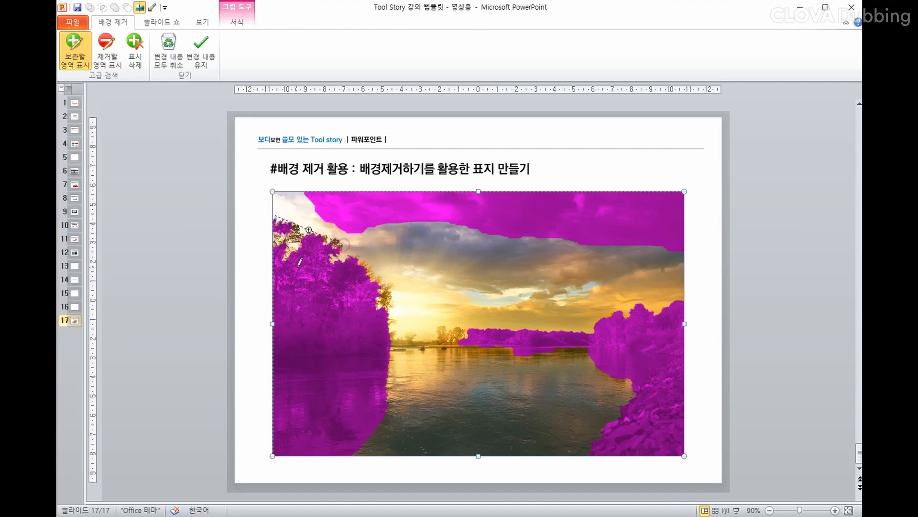
{"action": "mouse_move", "coordinate": [349, 263]}
{"action": "left_mouse_down"}
{"action": "mouse_move", "coordinate": [363, 305]}
{"action": "mouse_move", "coordinate": [343, 417]}
{"action": "left_mouse_up"}
{"action": "left_click_drag", "start_coordinate": [310, 385], "coordinate": [313, 433]}
{"action": "left_click_drag", "start_coordinate": [276, 243], "coordinate": [286, 258]}
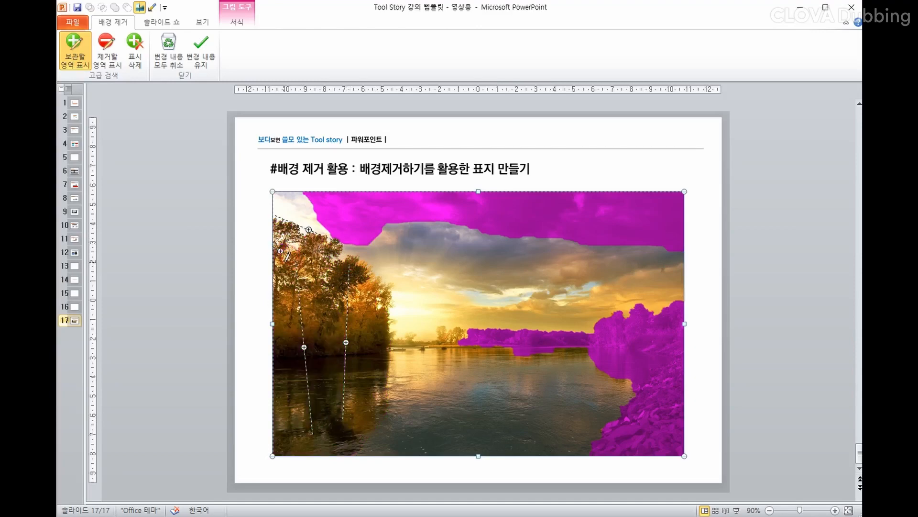
{"action": "left_click_drag", "start_coordinate": [473, 338], "coordinate": [683, 340]}
{"action": "left_click_drag", "start_coordinate": [672, 463], "coordinate": [671, 462]}
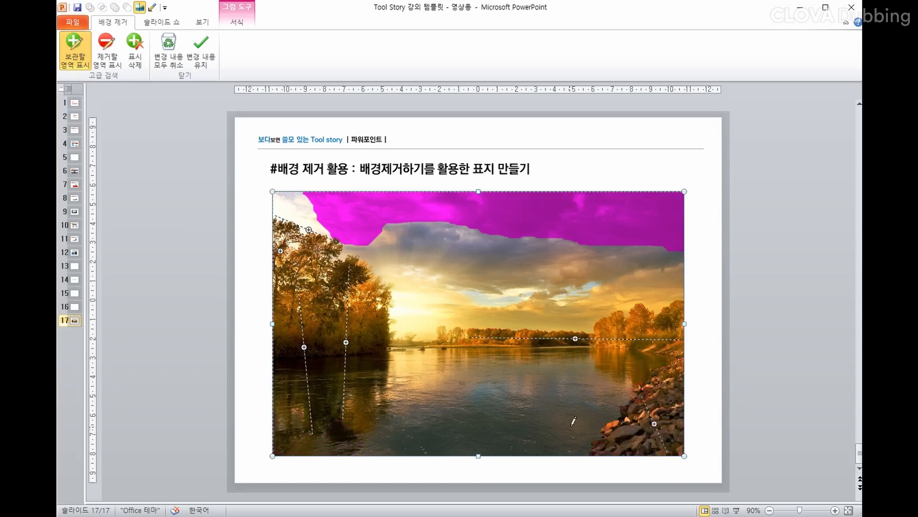
Mark the sky along the treetops and above the horizon of the landscape as areas to remove.
{"action": "left_click", "coordinate": [107, 50]}
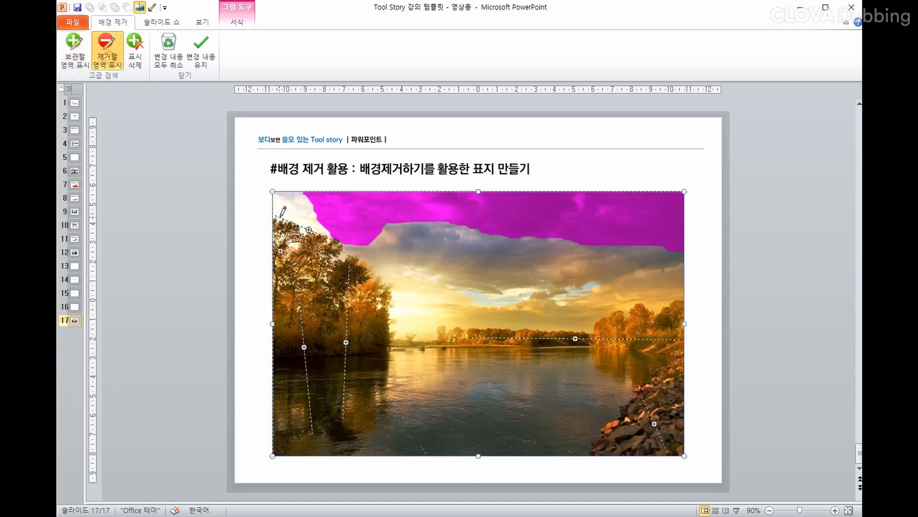
{"action": "left_click_drag", "start_coordinate": [276, 215], "coordinate": [290, 219]}
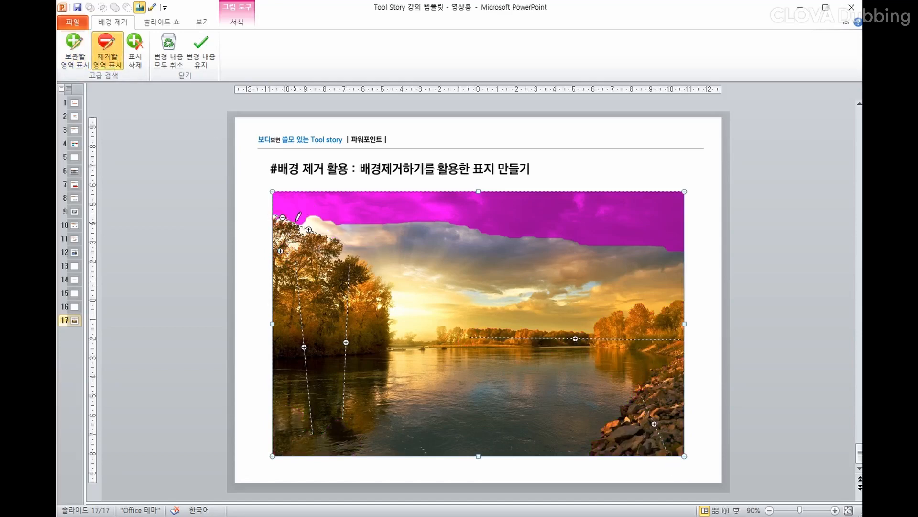
{"action": "left_click", "coordinate": [302, 229]}
{"action": "left_click", "coordinate": [310, 230]}
{"action": "left_click", "coordinate": [345, 248]}
{"action": "left_click", "coordinate": [364, 260]}
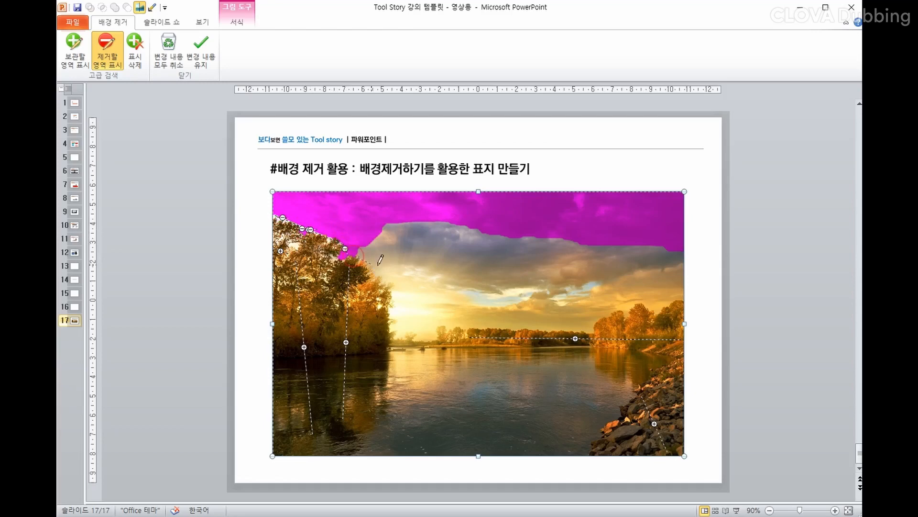
{"action": "left_click", "coordinate": [379, 270]}
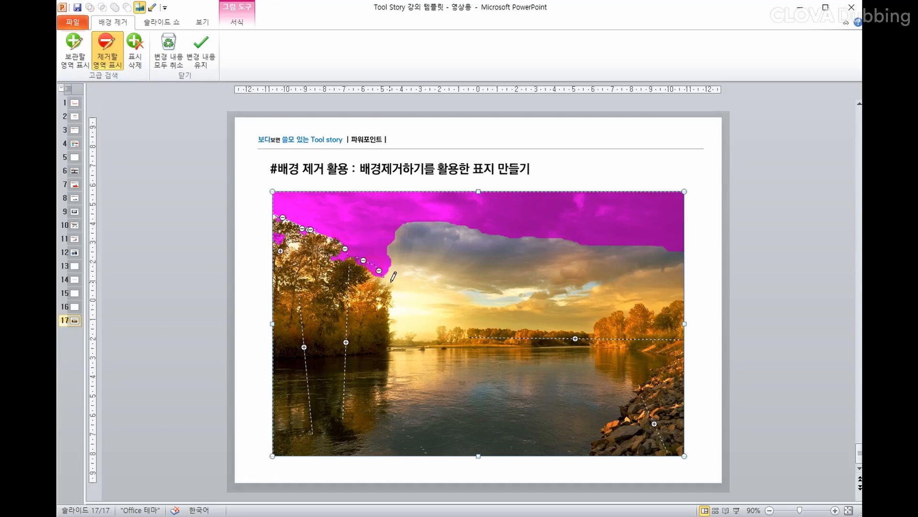
{"action": "left_click", "coordinate": [390, 278]}
{"action": "mouse_move", "coordinate": [400, 284]}
{"action": "left_mouse_down"}
{"action": "mouse_move", "coordinate": [399, 330]}
{"action": "mouse_move", "coordinate": [455, 315]}
{"action": "mouse_move", "coordinate": [561, 324]}
{"action": "mouse_move", "coordinate": [681, 293]}
{"action": "left_mouse_up"}
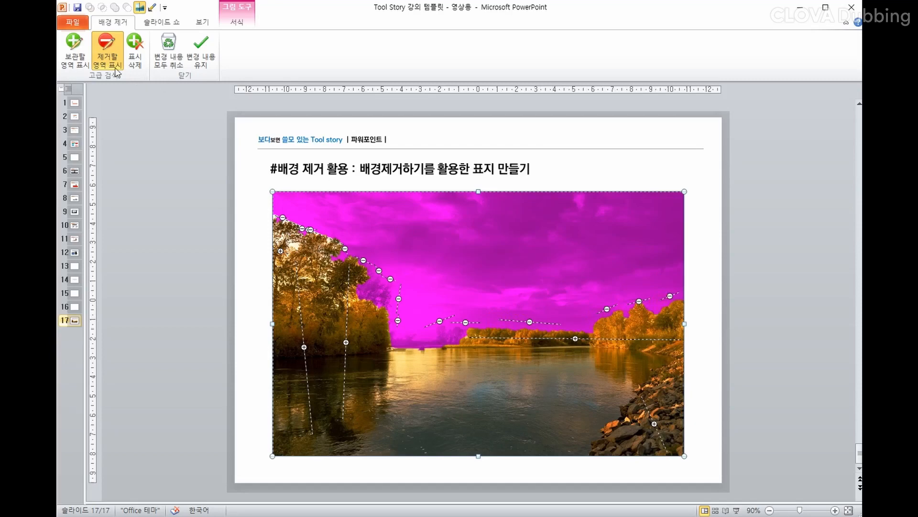
Mark the missing parts of the large trees and the distant shoreline as areas to keep, and apply the landscape's background removal.
{"action": "left_click", "coordinate": [76, 50]}
{"action": "left_click", "coordinate": [369, 294]}
{"action": "left_click", "coordinate": [382, 298]}
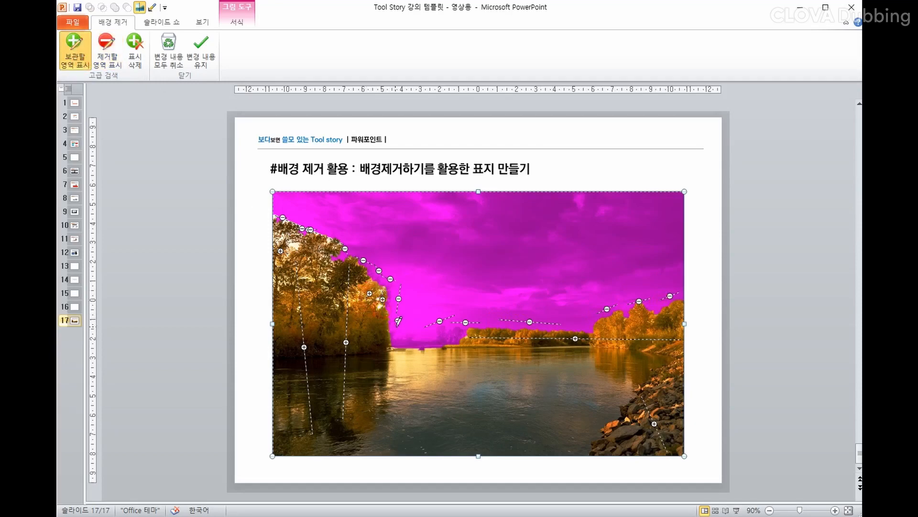
{"action": "left_click", "coordinate": [400, 344]}
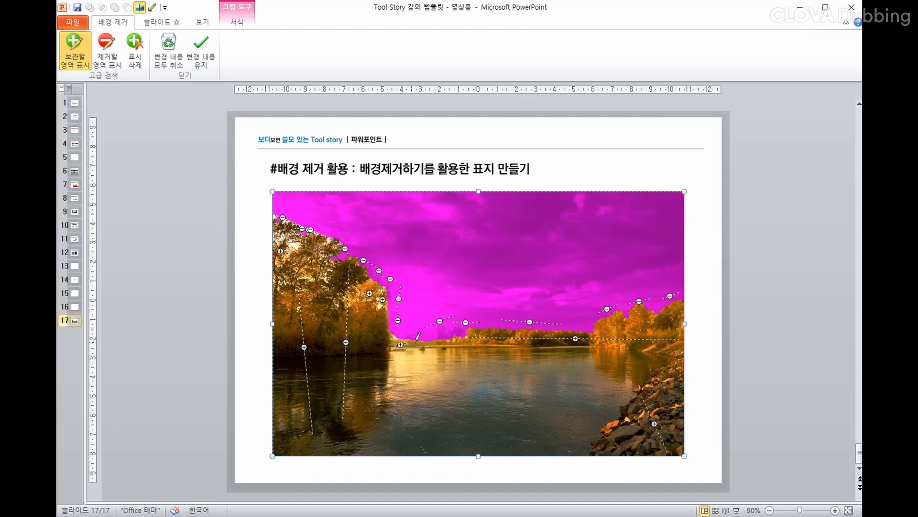
{"action": "left_click", "coordinate": [457, 332]}
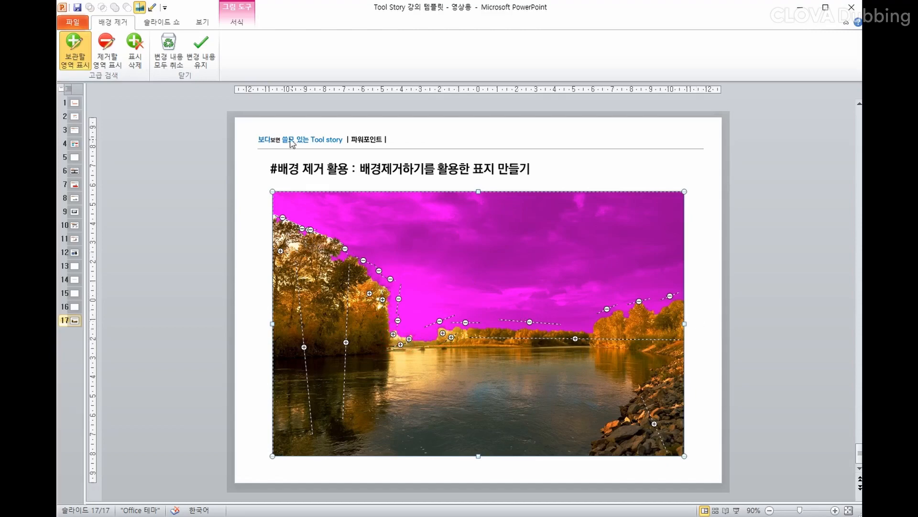
{"action": "left_click", "coordinate": [710, 277]}
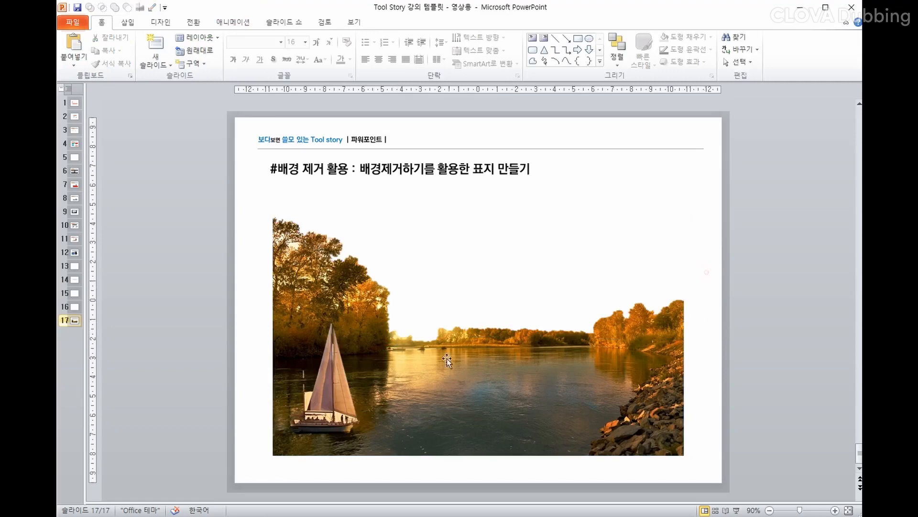
Shrink the sailboat picture to about two thirds of its size and place it on the river near the picture's centre.
{"action": "left_click_drag", "start_coordinate": [327, 390], "coordinate": [460, 359]}
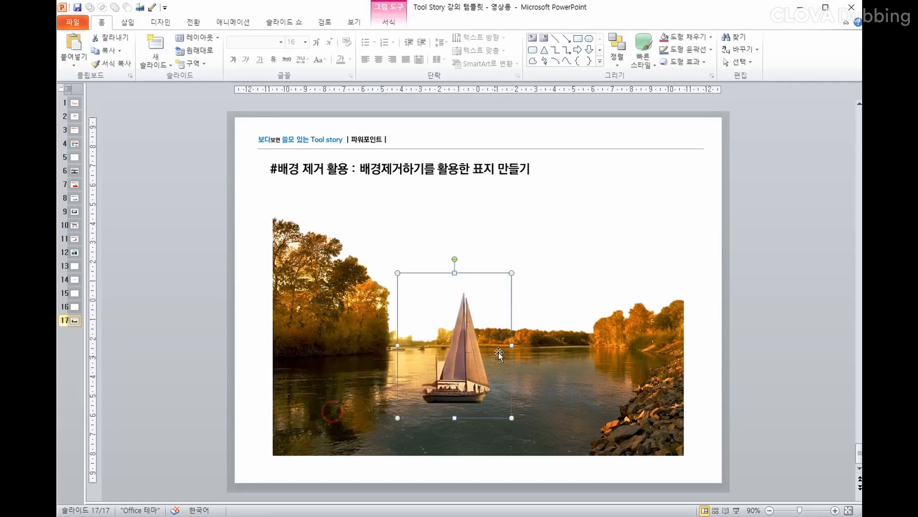
{"action": "left_click_drag", "start_coordinate": [514, 273], "coordinate": [472, 323]}
{"action": "left_click_drag", "start_coordinate": [439, 397], "coordinate": [456, 380]}
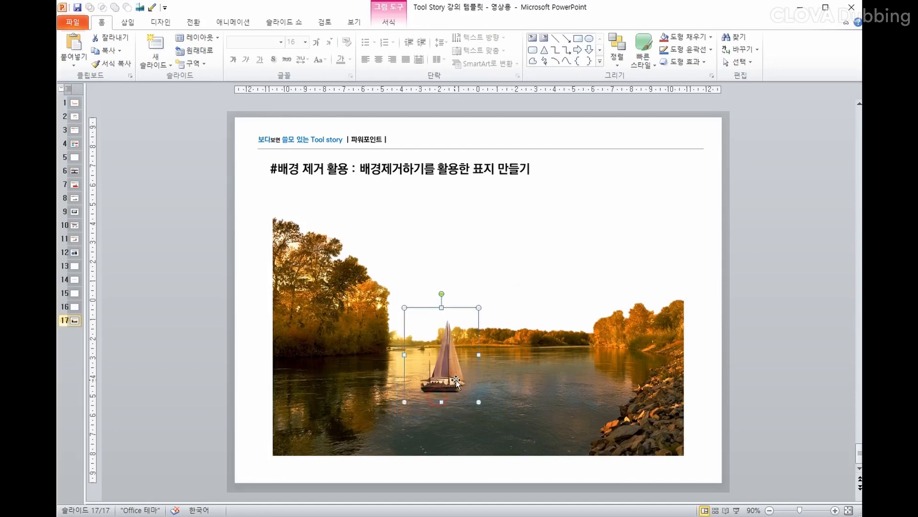
{"action": "left_click", "coordinate": [698, 368]}
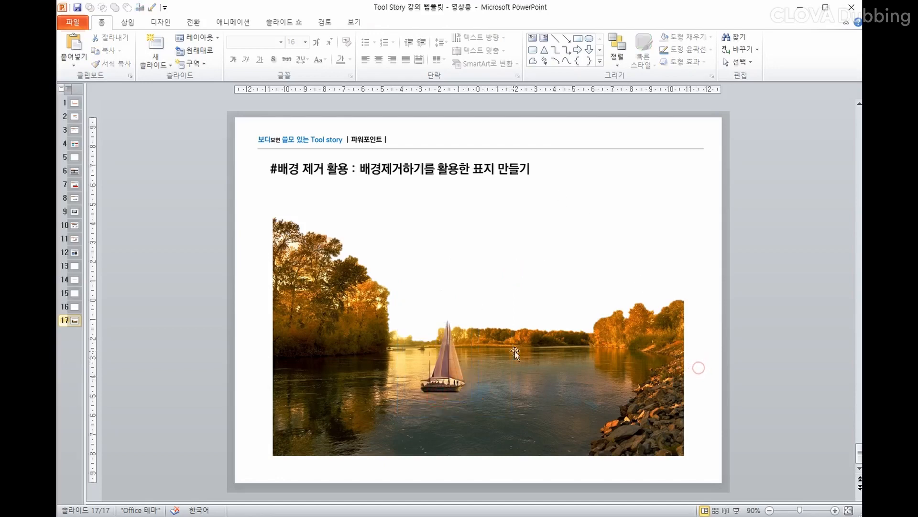
{"action": "left_click_drag", "start_coordinate": [455, 368], "coordinate": [470, 358]}
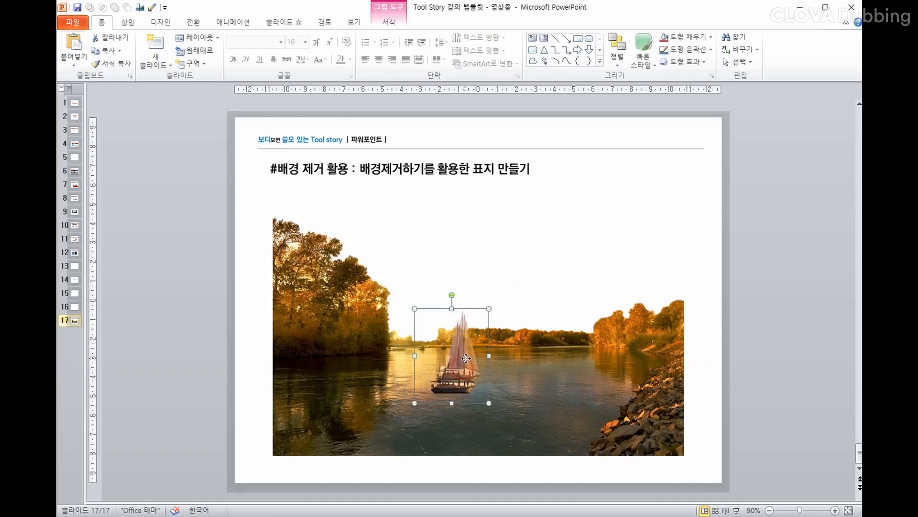
Draw a flat ellipse under the boat's hull with a black fill at 50% transparency and no outline.
{"action": "left_click", "coordinate": [589, 38]}
{"action": "mouse_move", "coordinate": [521, 264]}
{"action": "left_mouse_down"}
{"action": "mouse_move", "coordinate": [586, 272]}
{"action": "mouse_move", "coordinate": [466, 375]}
{"action": "mouse_move", "coordinate": [467, 386]}
{"action": "left_mouse_up"}
{"action": "right_click", "coordinate": [467, 386]}
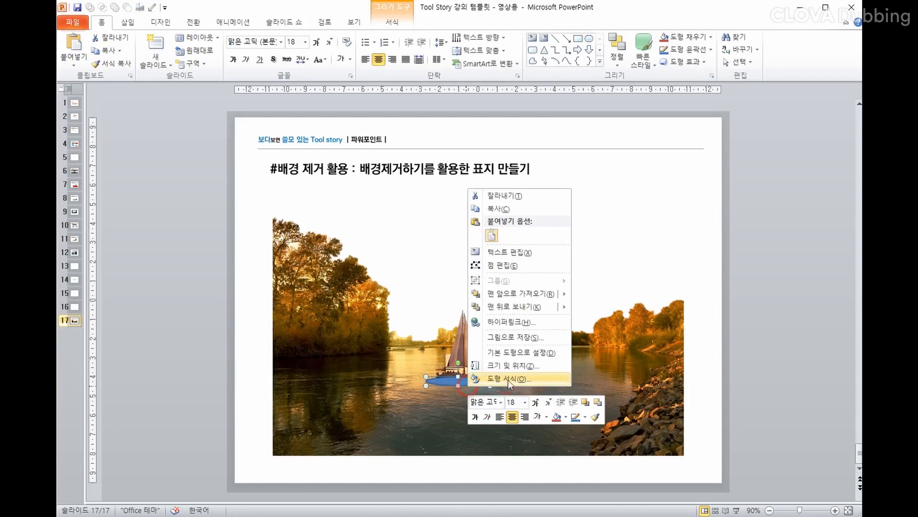
{"action": "left_click", "coordinate": [507, 379]}
{"action": "left_click", "coordinate": [344, 265]}
{"action": "left_click", "coordinate": [347, 288]}
{"action": "left_click", "coordinate": [198, 189]}
{"action": "left_click", "coordinate": [249, 175]}
{"action": "left_click_drag", "start_coordinate": [361, 283], "coordinate": [371, 294]}
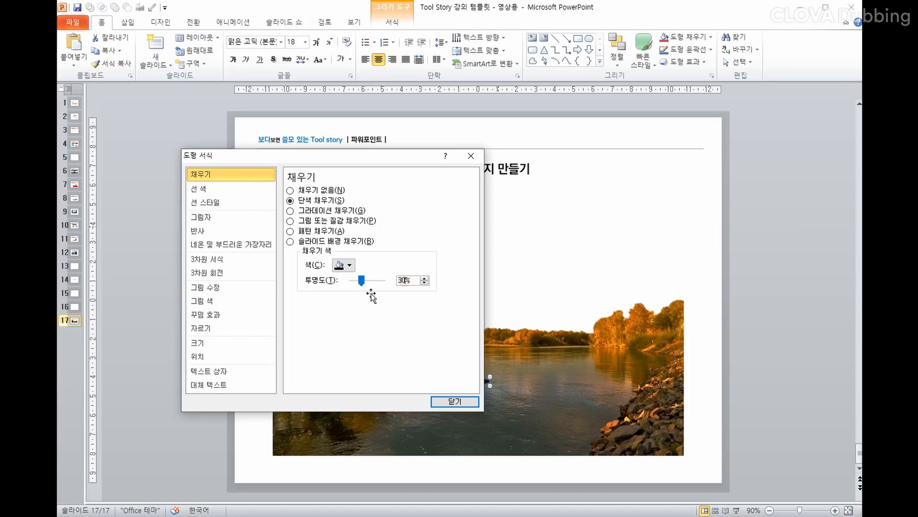
{"action": "double_click", "coordinate": [410, 282]}
{"action": "type", "text": "50"}
Give the ellipse under the boat a soft edge of 2.5 pt.
{"action": "left_click", "coordinate": [231, 244]}
{"action": "left_click", "coordinate": [354, 277]}
{"action": "left_click", "coordinate": [377, 369]}
{"action": "left_click_drag", "start_coordinate": [373, 156], "coordinate": [733, 155]}
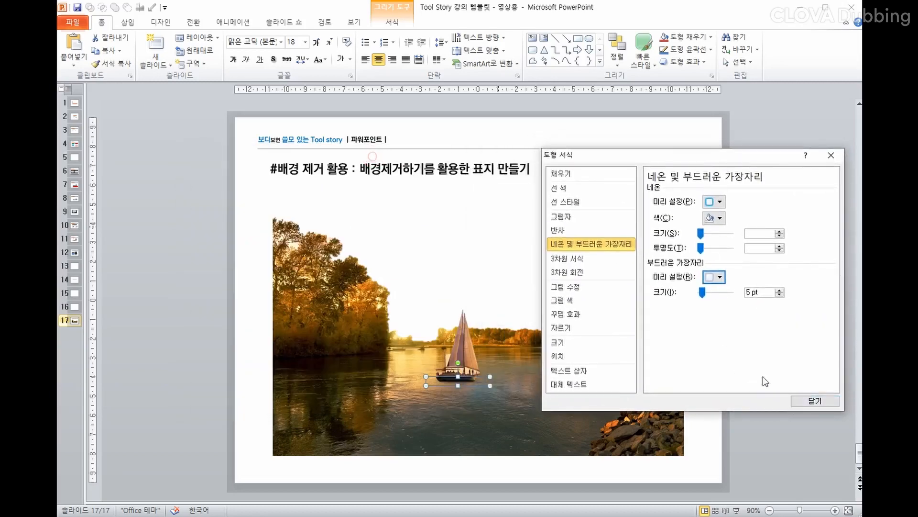
{"action": "mouse_move", "coordinate": [701, 293]}
{"action": "left_mouse_down"}
{"action": "mouse_move", "coordinate": [677, 298]}
{"action": "mouse_move", "coordinate": [698, 292]}
{"action": "left_mouse_up"}
{"action": "left_click", "coordinate": [715, 277]}
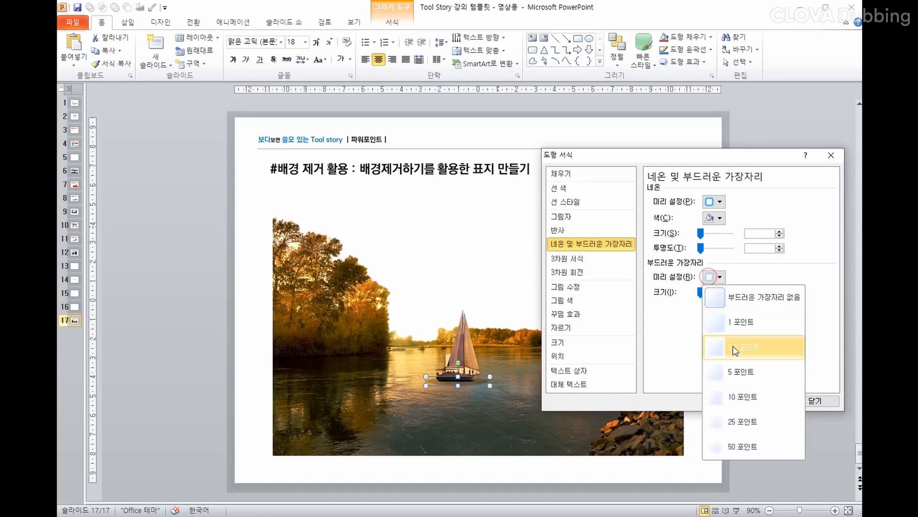
{"action": "left_click", "coordinate": [728, 350]}
{"action": "left_click", "coordinate": [815, 401]}
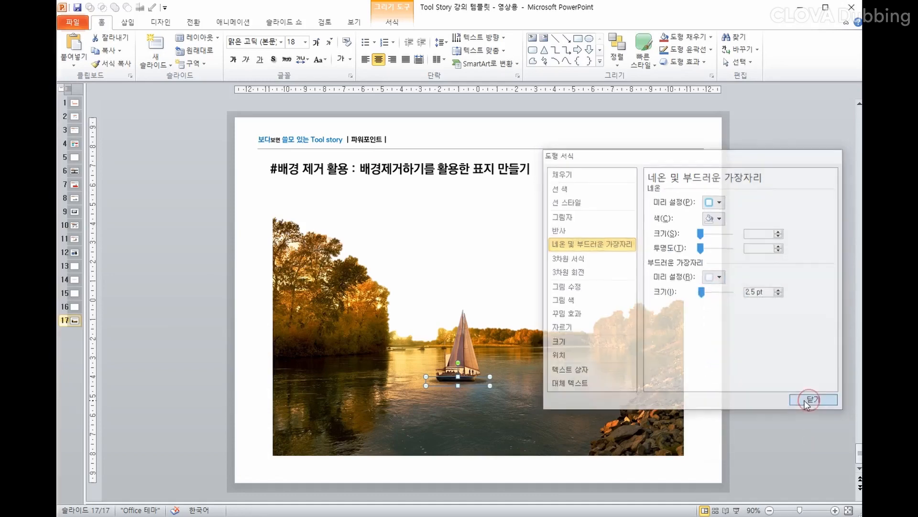
Bring the sailboat picture to the front so it lies over the ellipse shadow.
{"action": "left_click", "coordinate": [467, 364]}
{"action": "right_click", "coordinate": [473, 360]}
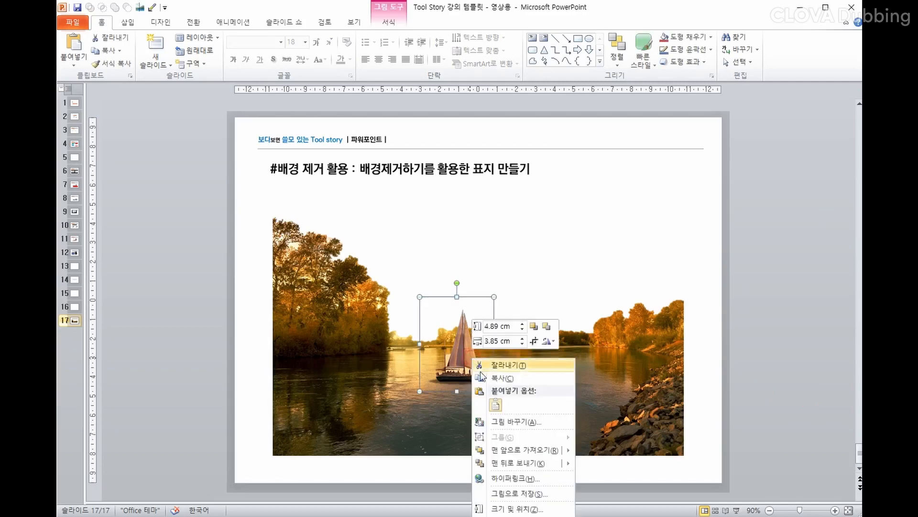
{"action": "left_click", "coordinate": [516, 447]}
{"action": "key", "text": "alt"}
{"action": "left_click", "coordinate": [742, 336]}
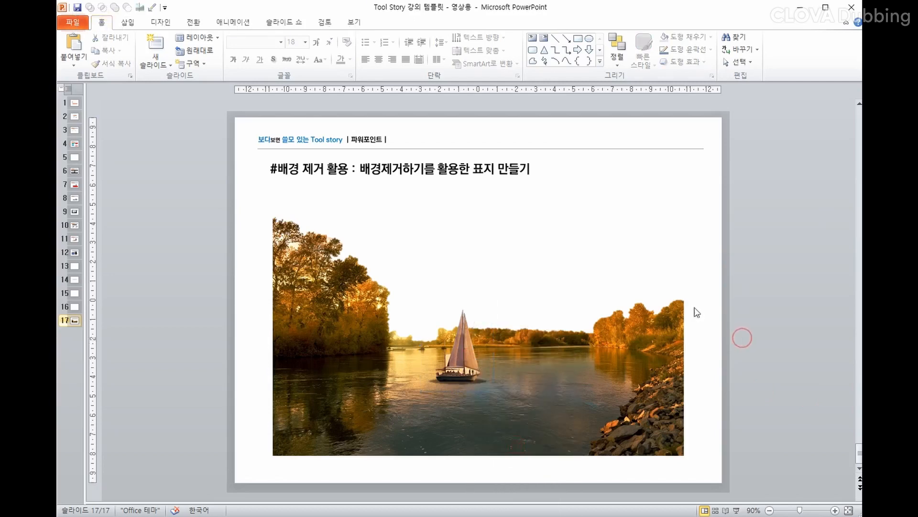
Add a text box with "Travel Report Vol.1" in the empty sky area of the landscape.
{"action": "left_click", "coordinate": [532, 39]}
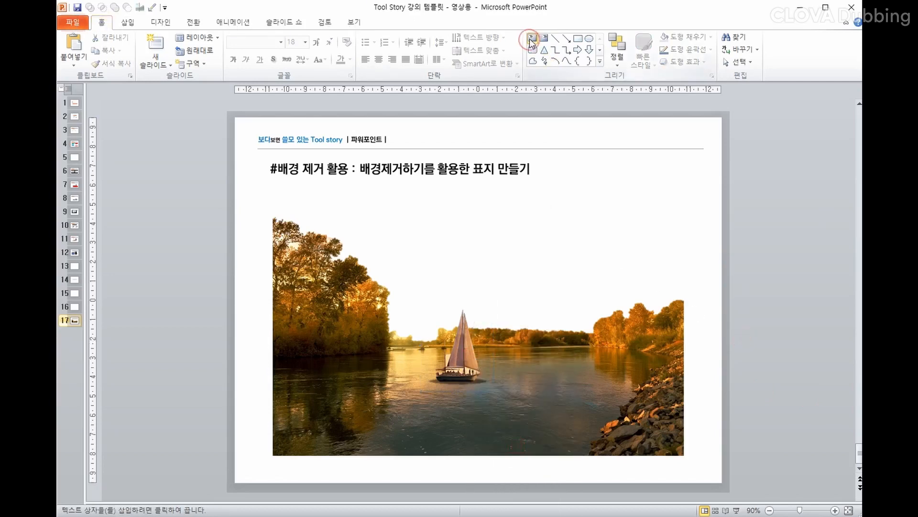
{"action": "left_click", "coordinate": [432, 227]}
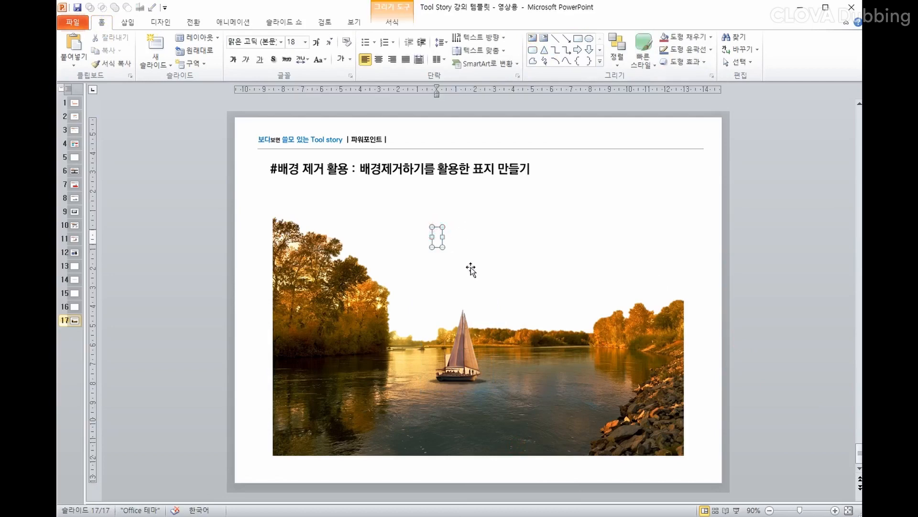
{"action": "type", "text": "Travel Report"}
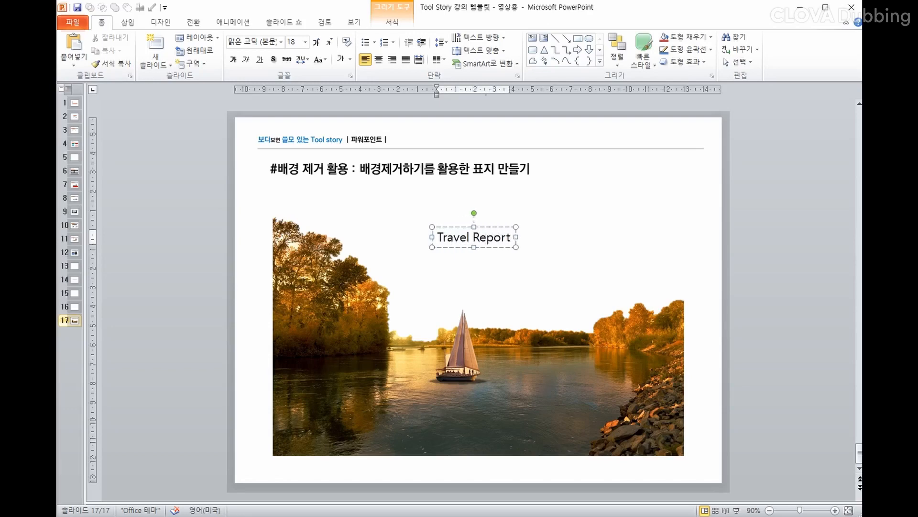
{"action": "type", "text": " ㅍ"}
{"action": "key", "text": "BackSpace"}
{"action": "type", "text": "Vol.1"}
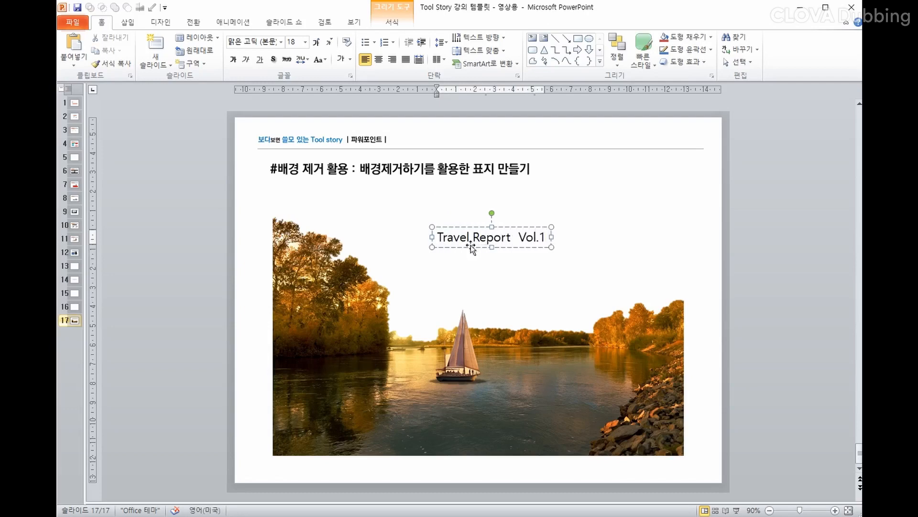
{"action": "key", "text": "Escape"}
Make the "Travel Report Vol.1" title bold at size 32 and move it to the upper-right part of the sky area.
{"action": "left_click", "coordinate": [233, 59]}
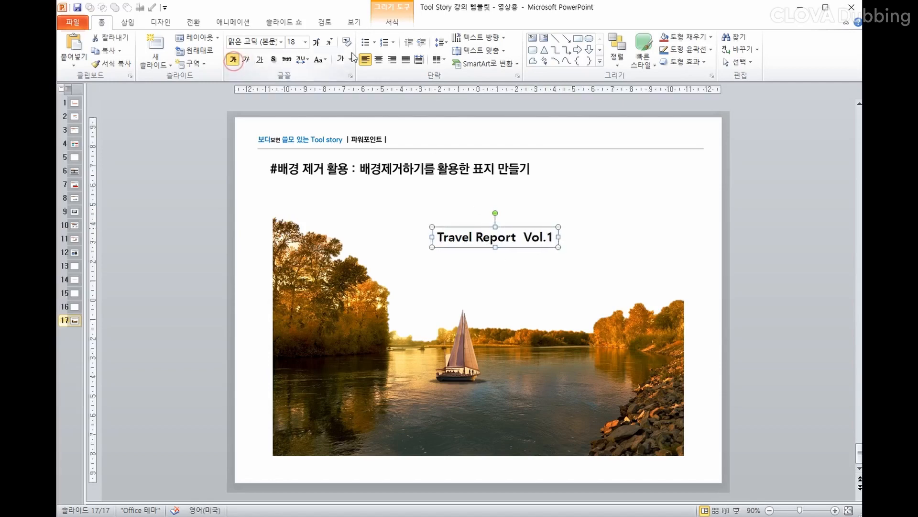
{"action": "left_click", "coordinate": [316, 42]}
{"action": "left_click", "coordinate": [316, 42]}
{"action": "left_click", "coordinate": [316, 42]}
{"action": "left_click", "coordinate": [319, 45]}
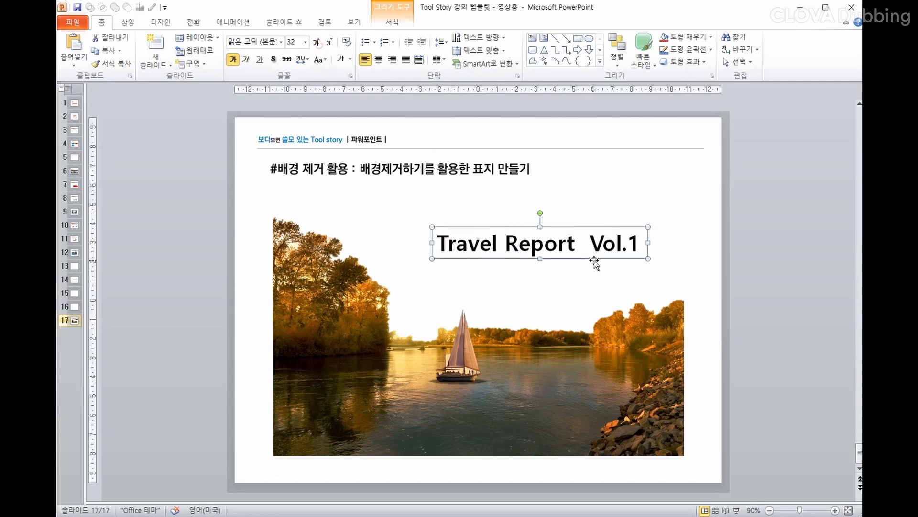
{"action": "left_click_drag", "start_coordinate": [601, 258], "coordinate": [626, 257]}
{"action": "left_click", "coordinate": [626, 260]}
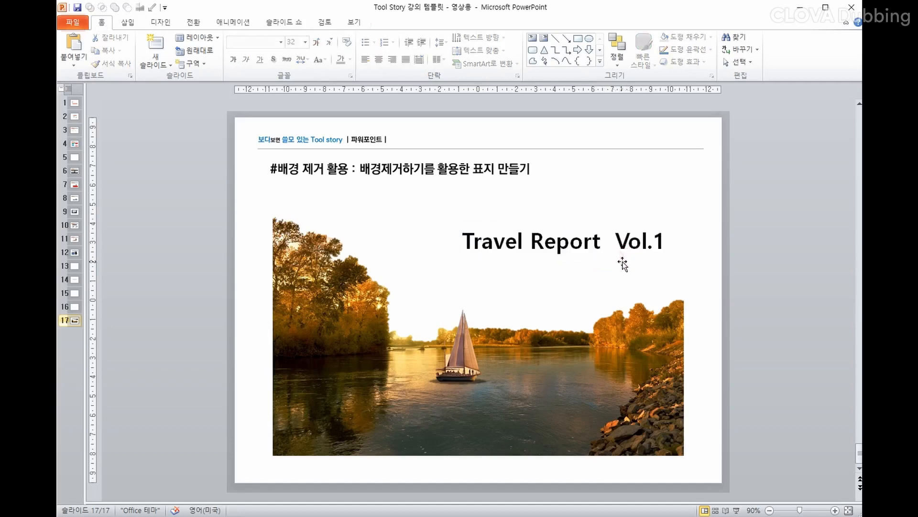
{"action": "left_click", "coordinate": [623, 250]}
{"action": "left_click_drag", "start_coordinate": [610, 258], "coordinate": [608, 249]}
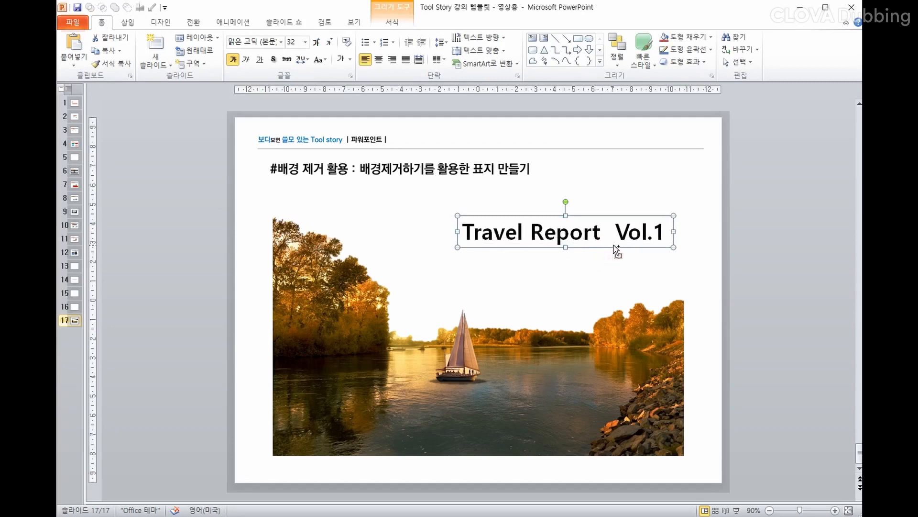
{"action": "left_click", "coordinate": [703, 227]}
Add a second text box reading "TEXT..." and place it just below the middle of the title.
{"action": "left_click", "coordinate": [532, 37]}
{"action": "left_click", "coordinate": [696, 281]}
{"action": "type", "text": "TEXT"}
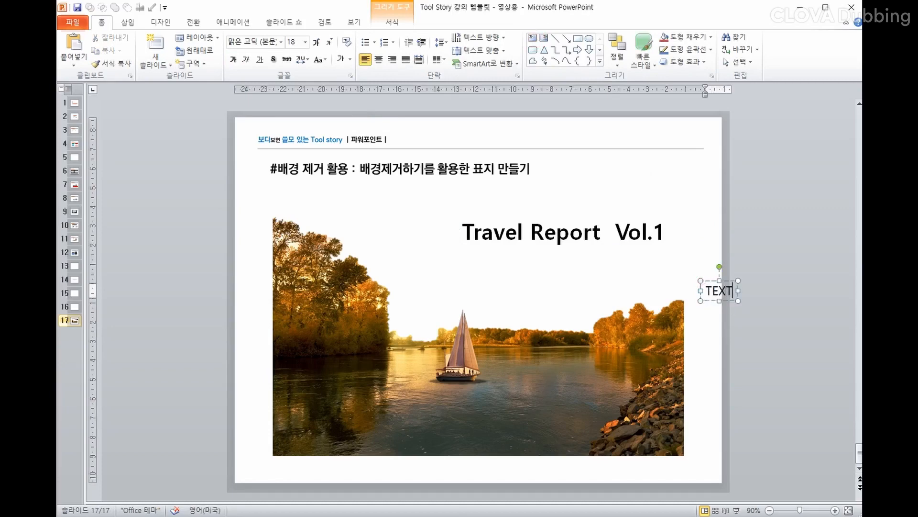
{"action": "type", "text": "..."}
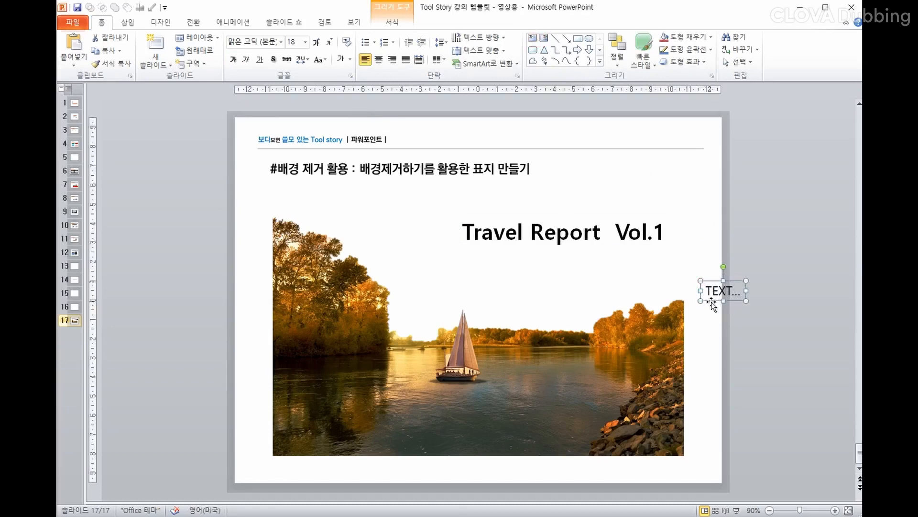
{"action": "left_click_drag", "start_coordinate": [741, 281], "coordinate": [564, 251]}
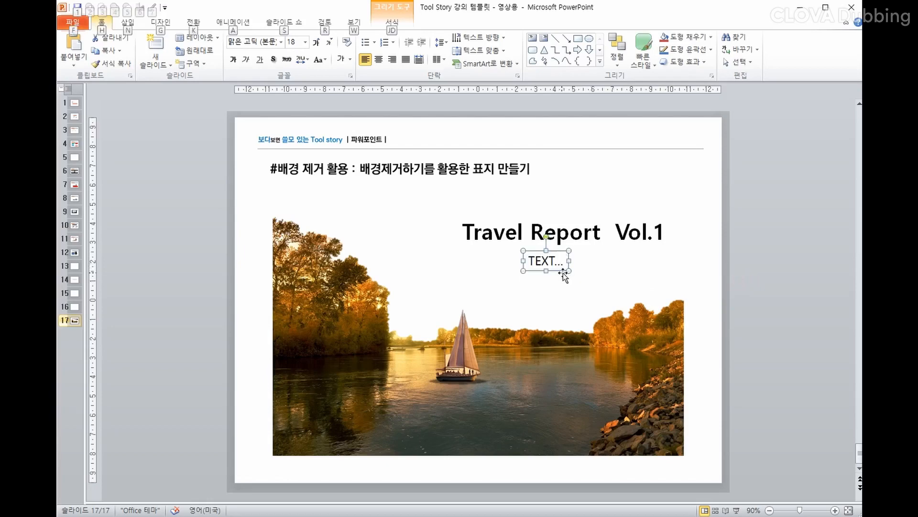
{"action": "key", "text": "Escape"}
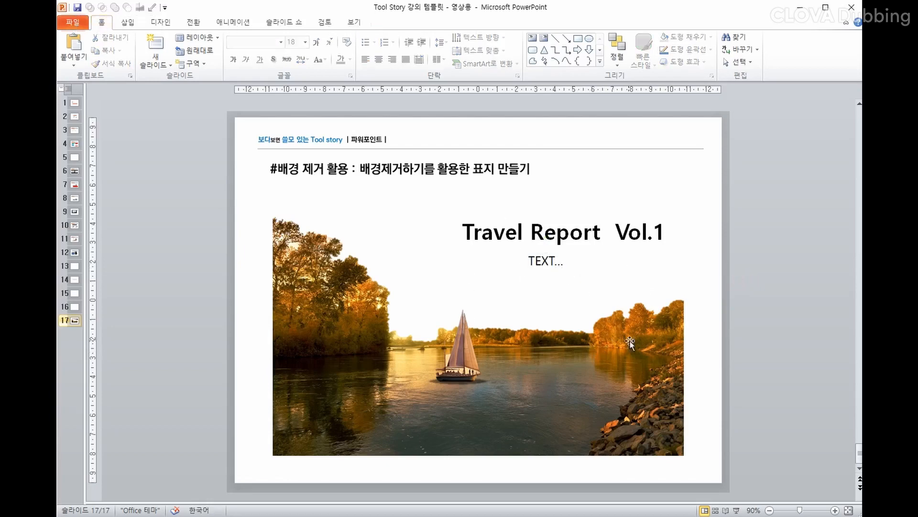
{"action": "left_click", "coordinate": [553, 272]}
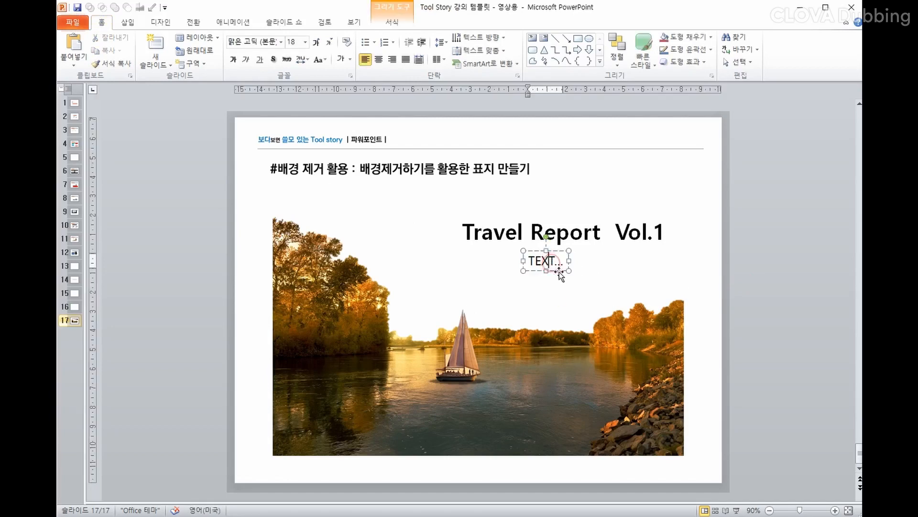
Copy the title text box to the lower-left part of the river and replace its text with "감사합니다..".
{"action": "left_click", "coordinate": [593, 231]}
{"action": "left_click_drag", "start_coordinate": [600, 217], "coordinate": [430, 408]}
{"action": "left_click", "coordinate": [390, 419]}
{"action": "triple_click", "coordinate": [390, 419]}
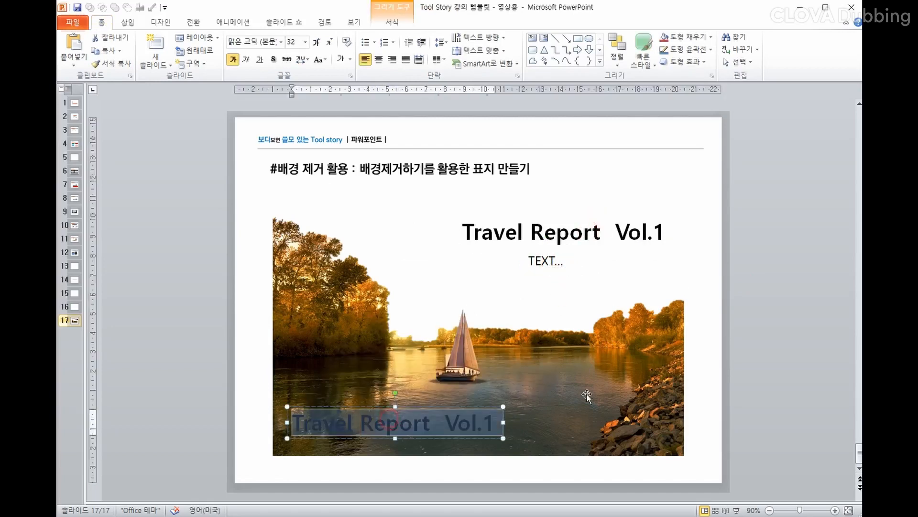
{"action": "type", "text": "RikaWW"}
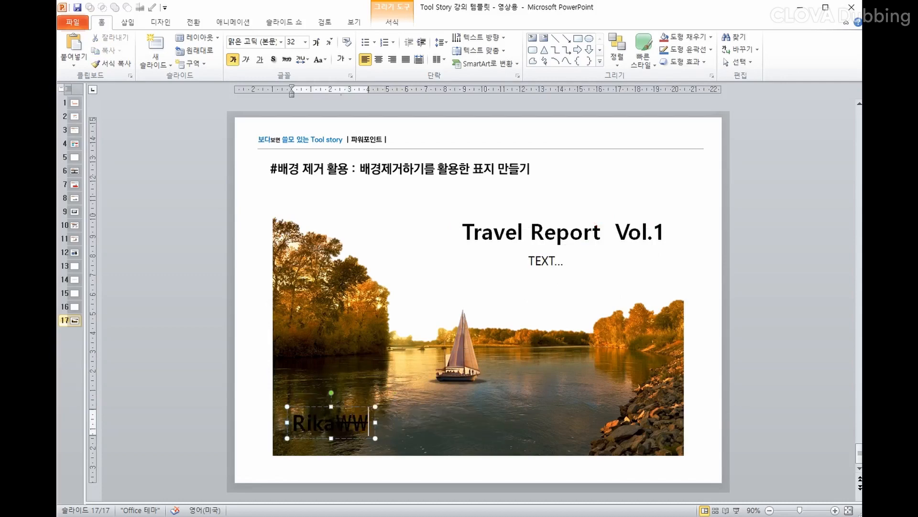
{"action": "key", "text": "BackSpace"}
{"action": "key", "text": "BackSpace"}
{"action": "key", "text": "BackSpace"}
{"action": "key", "text": "BackSpace"}
{"action": "type", "text": "감사합니다.."}
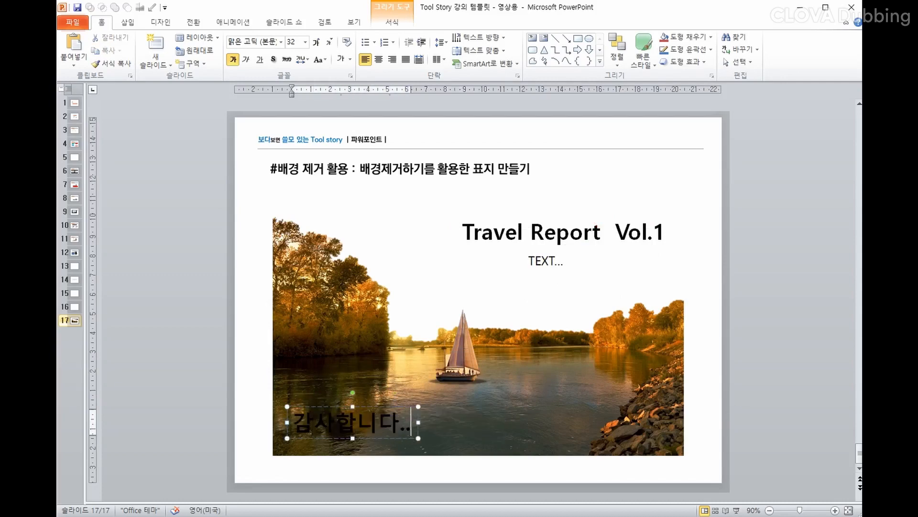
{"action": "key", "text": "Escape"}
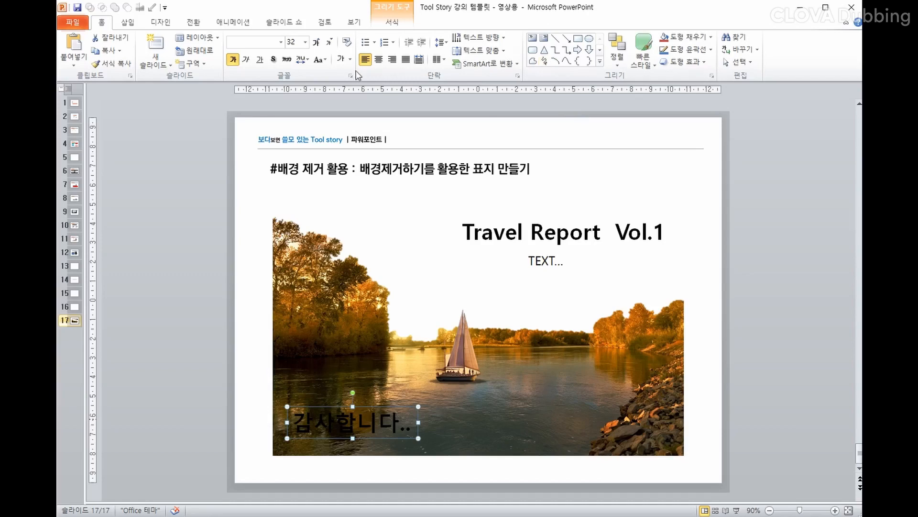
Set the "감사합니다.." text colour to white and save the presentation.
{"action": "left_click", "coordinate": [341, 59]}
{"action": "left_click", "coordinate": [708, 425]}
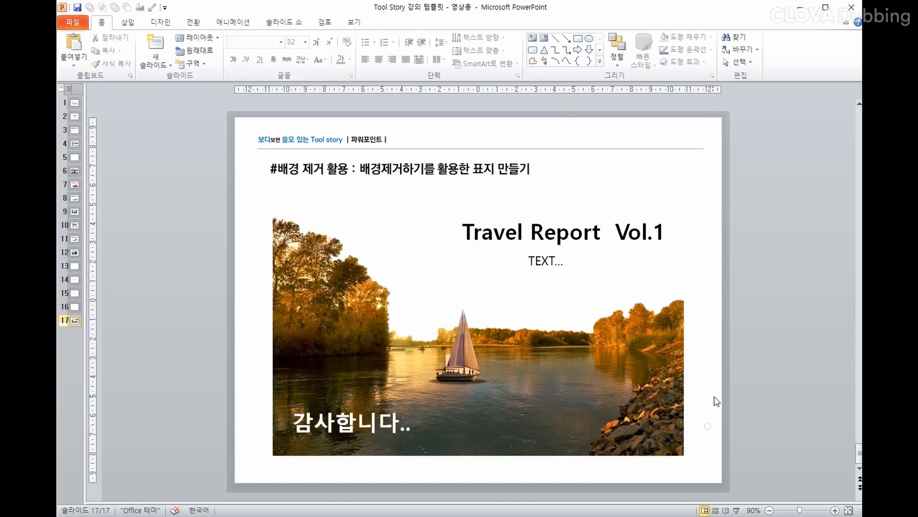
{"action": "left_click", "coordinate": [713, 385]}
{"action": "key", "text": "ctrl+s"}
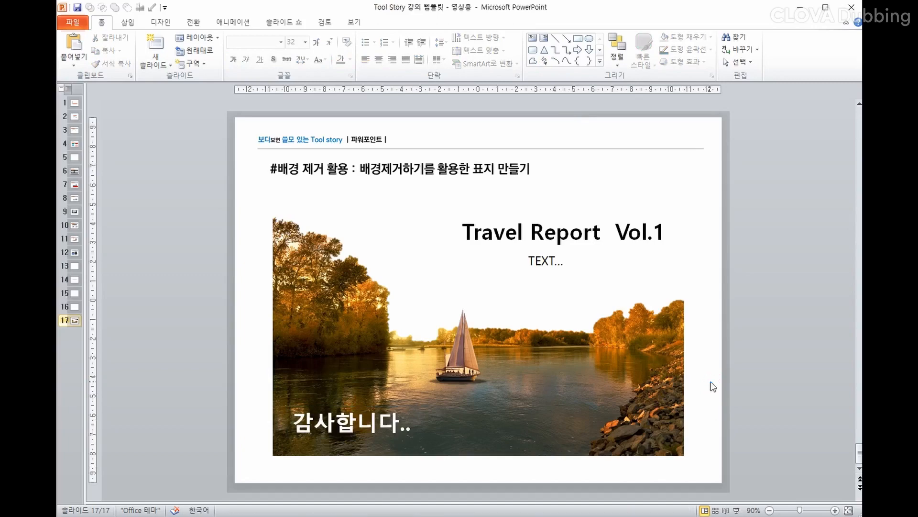